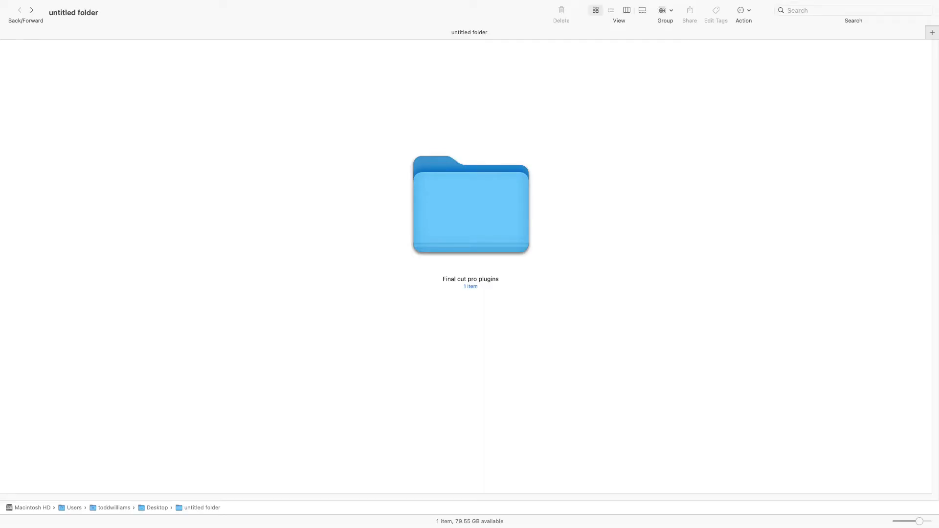
- Unzip Better+Shapes.zip from the Final cut pro plugins folder and move the extracted Better Shapes folder beside the archive
double_click(471, 210)
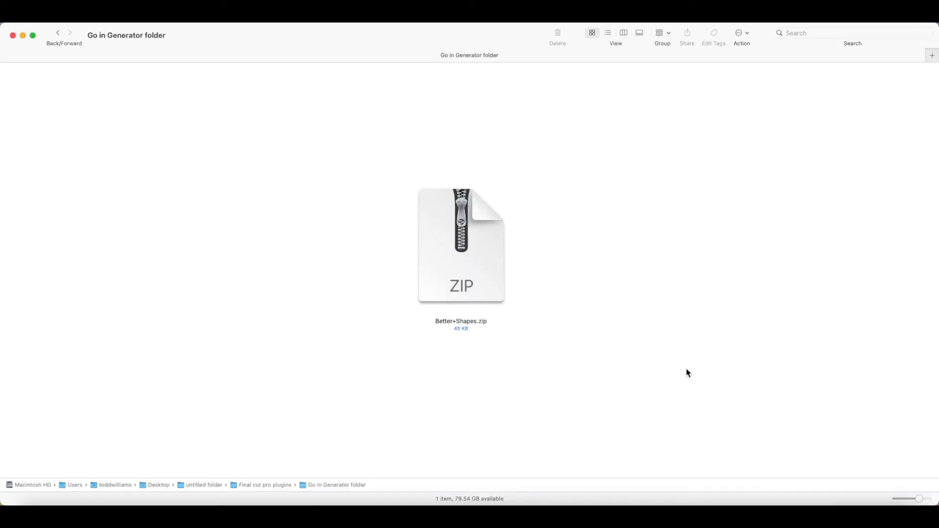
double_click(465, 272)
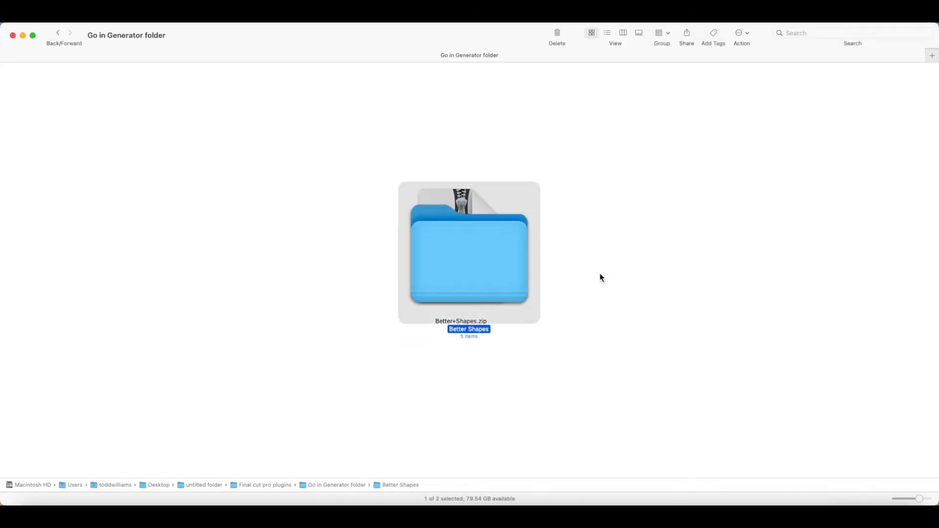
drag(484, 267, 341, 296)
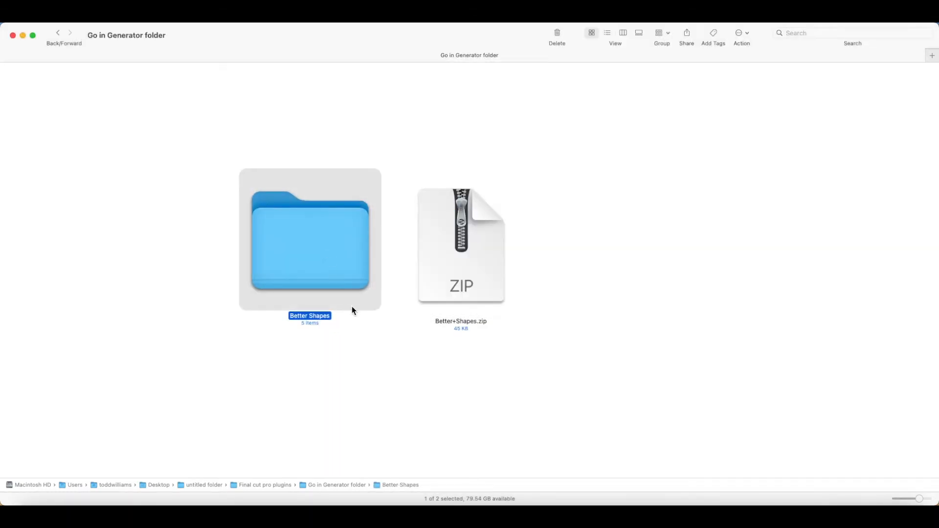
click(577, 333)
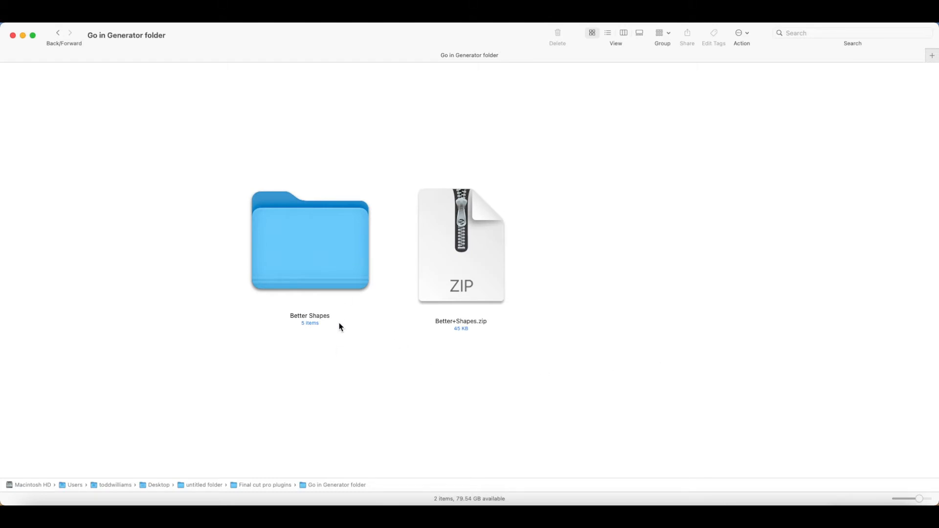
click(335, 301)
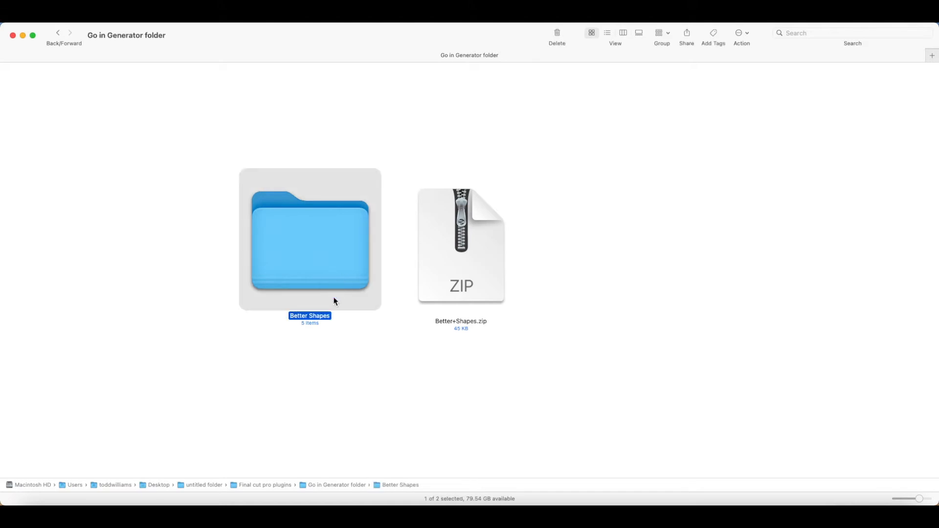
click(336, 323)
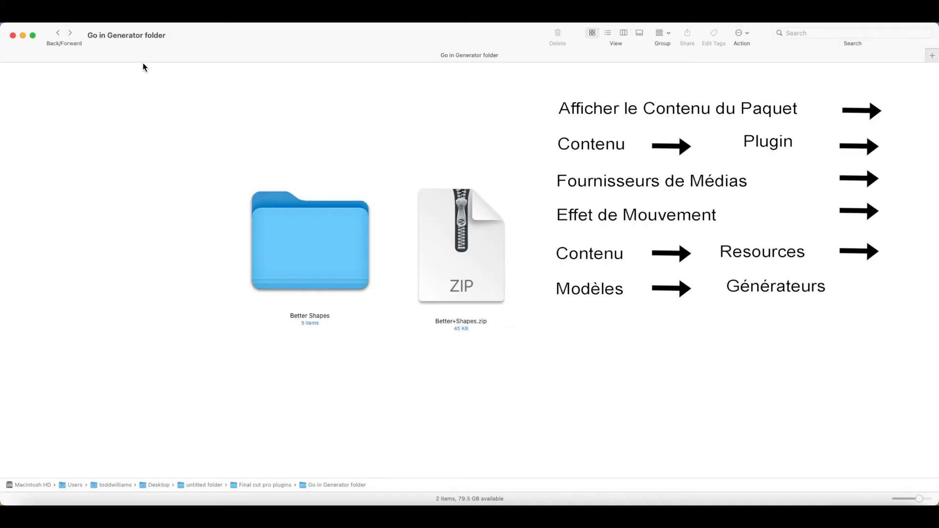
- Find Final Cut Pro in the Applications folder and show its package contents
click(118, 18)
click(155, 169)
scroll(572, 308, down, 6)
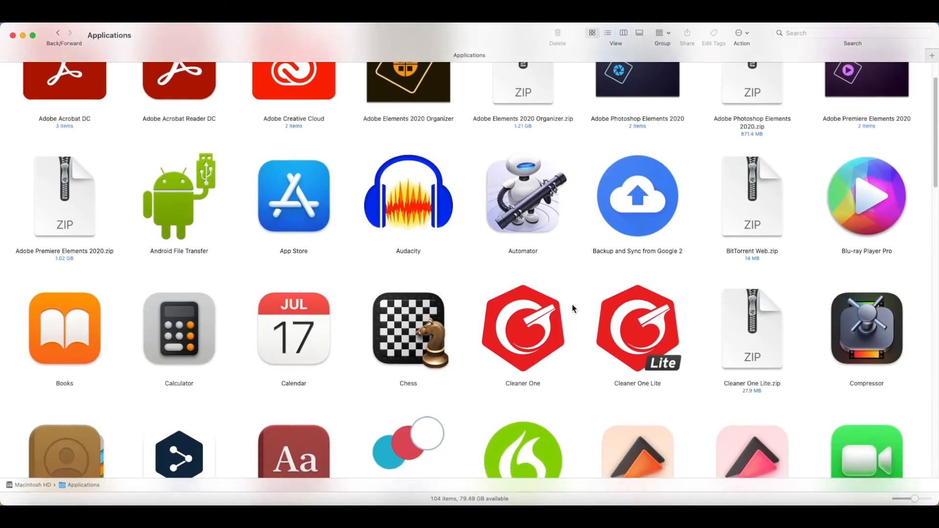
click(211, 313)
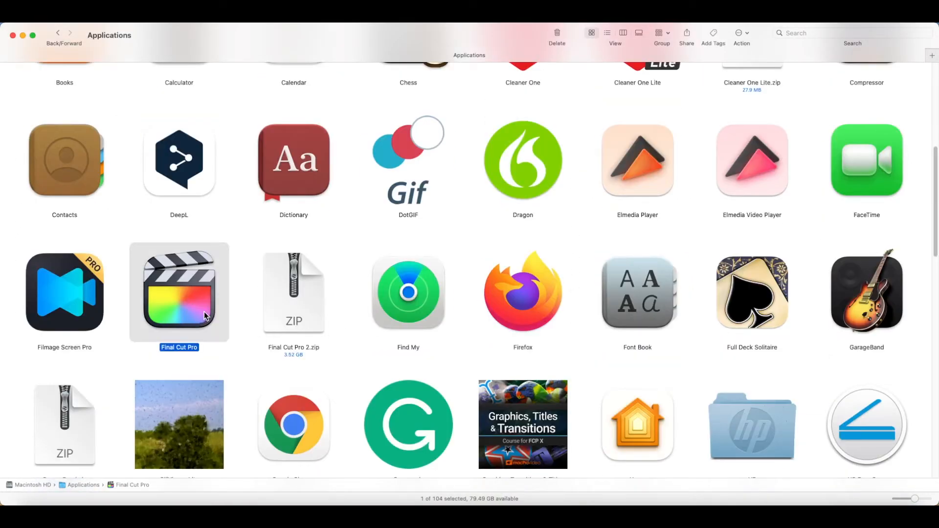
right_click(205, 291)
click(235, 309)
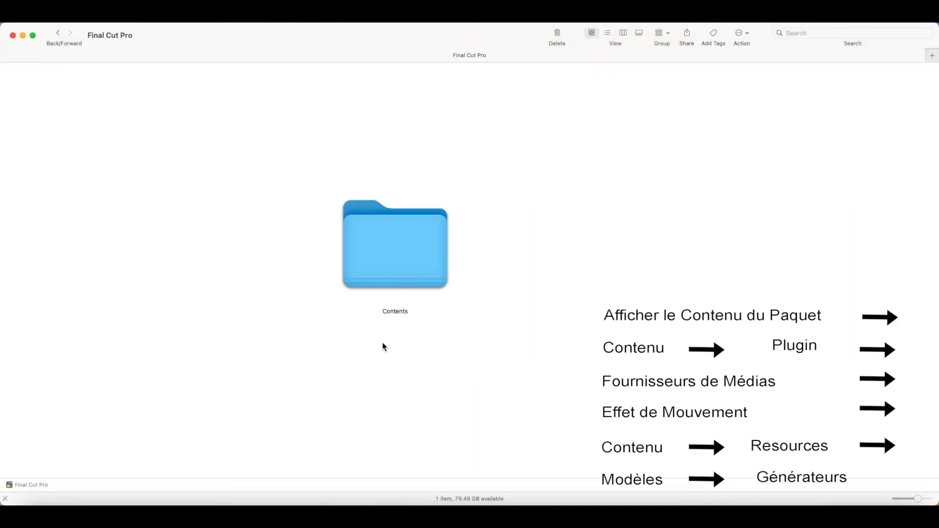
- Open Contents, PlugIns, MediaProviders and MotionEffect.fxp inside the Final Cut Pro package
double_click(415, 275)
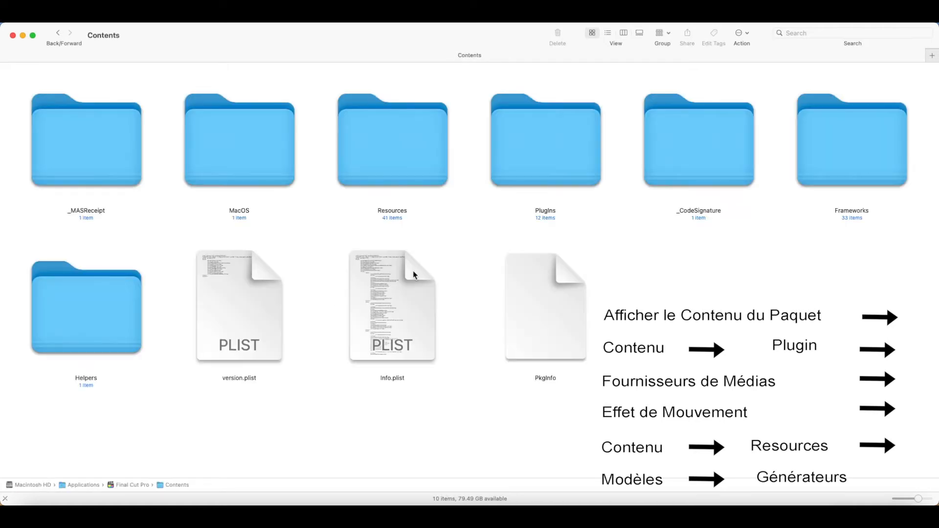
click(537, 173)
double_click(537, 174)
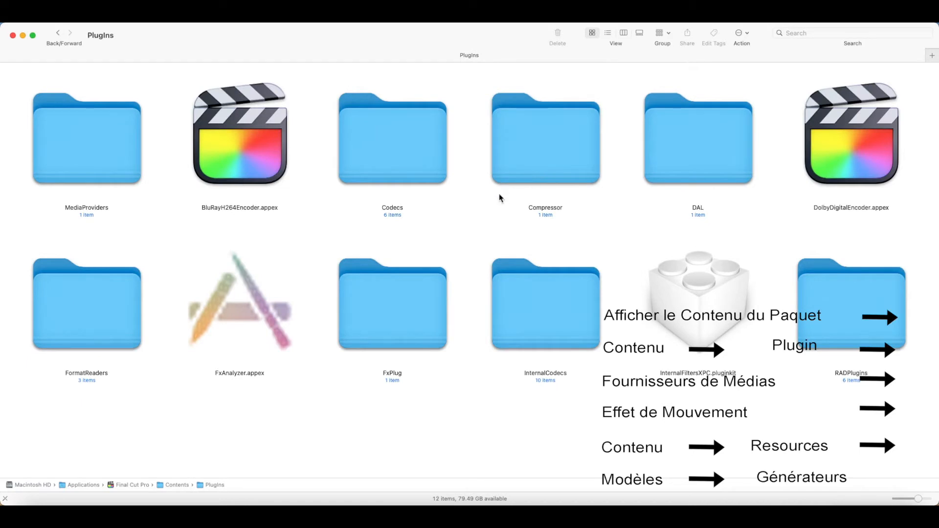
click(112, 180)
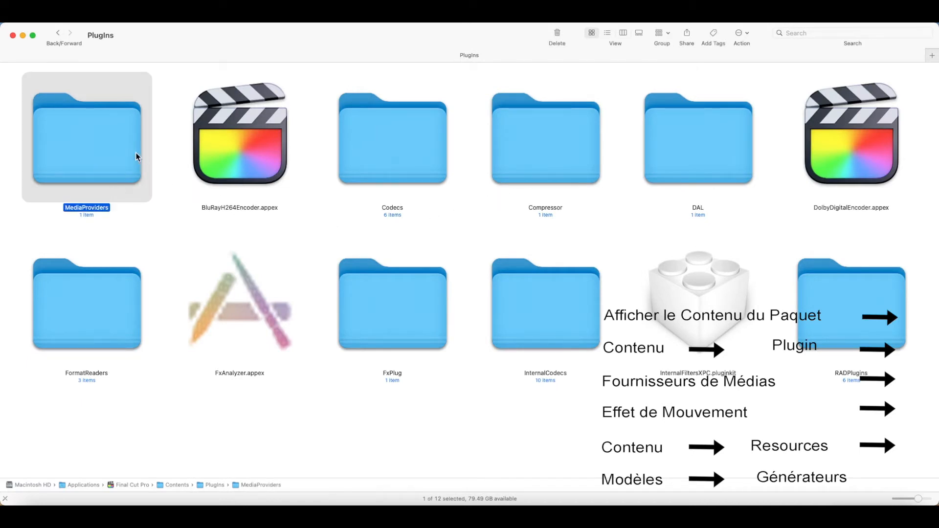
double_click(137, 157)
click(430, 214)
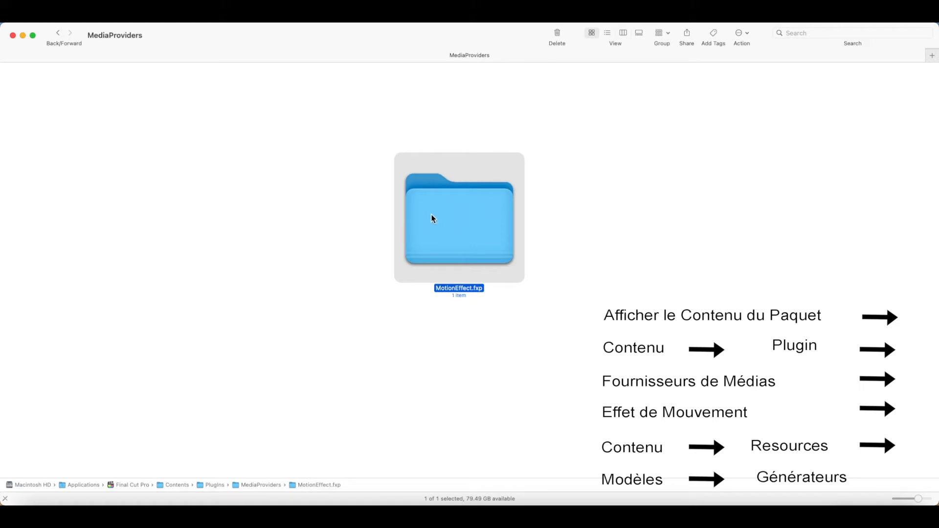
double_click(433, 218)
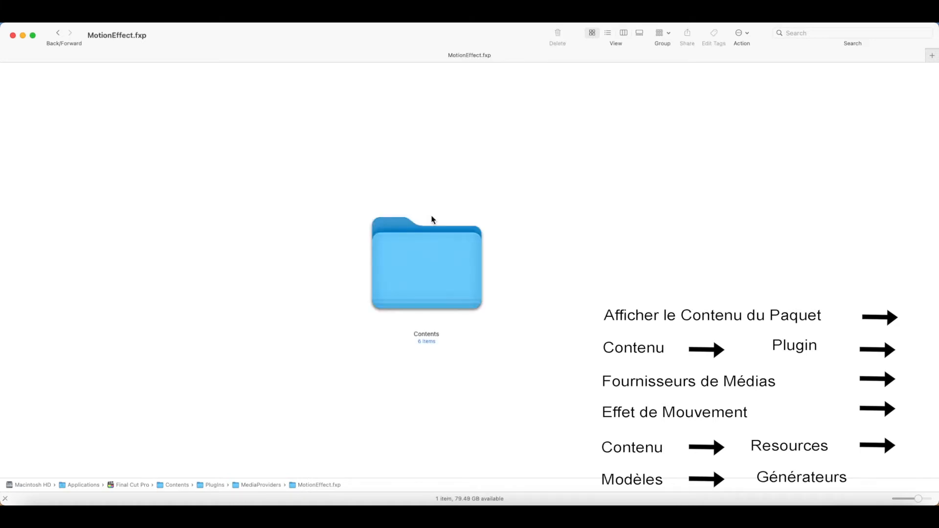
- Open the Templates folder under Contents and Resources inside MotionEffect.fxp
click(441, 273)
double_click(442, 274)
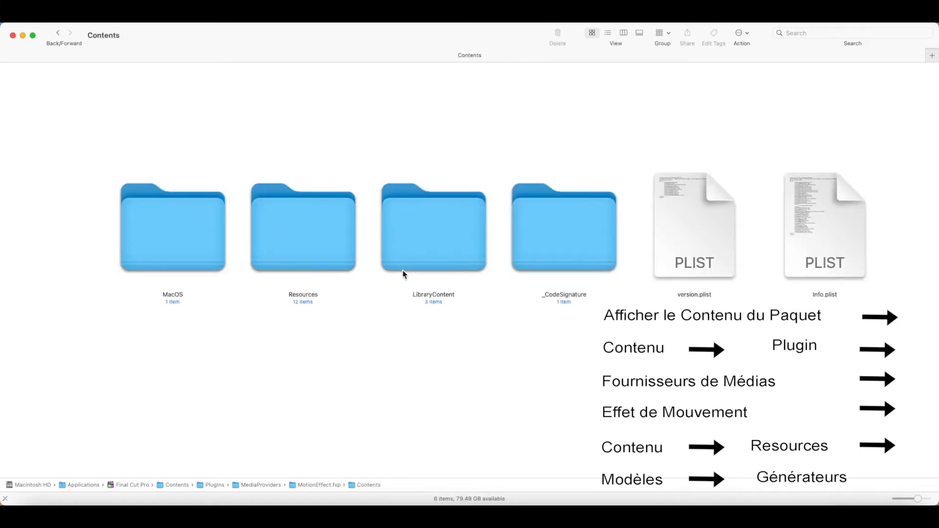
click(336, 265)
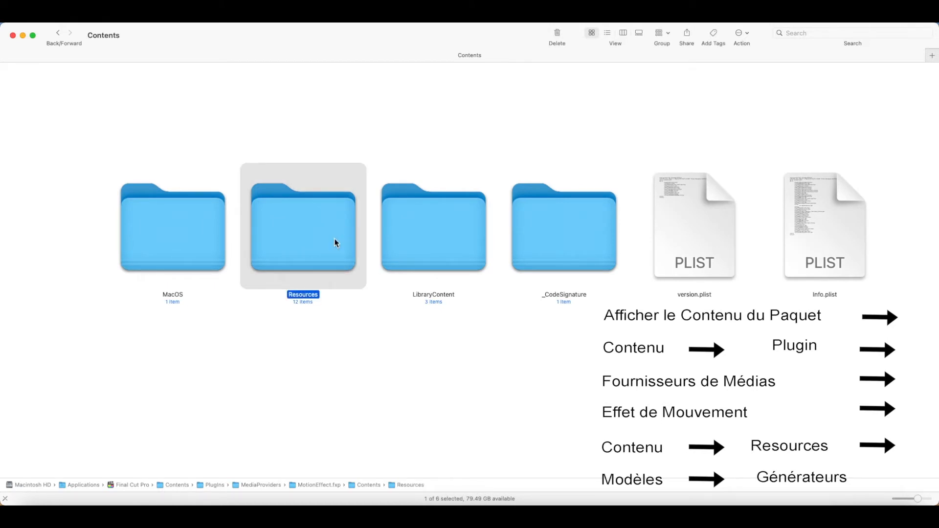
double_click(336, 244)
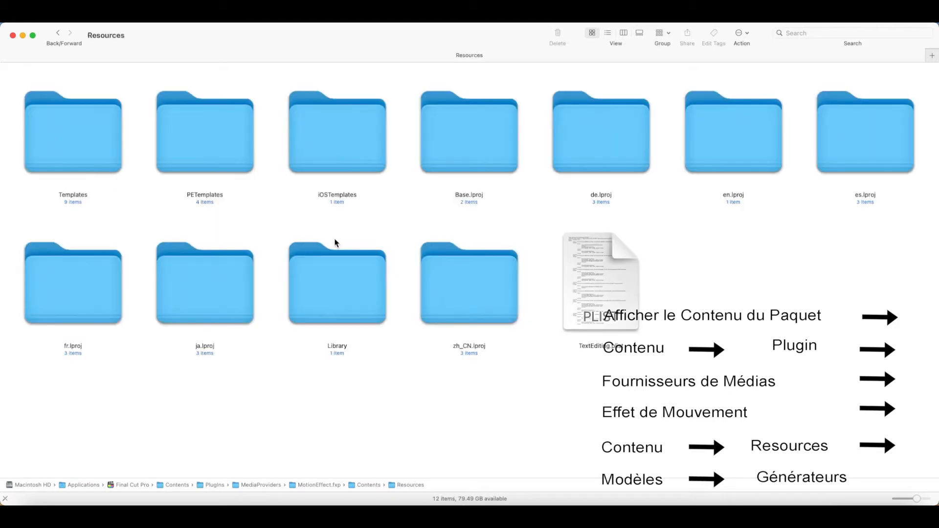
click(96, 155)
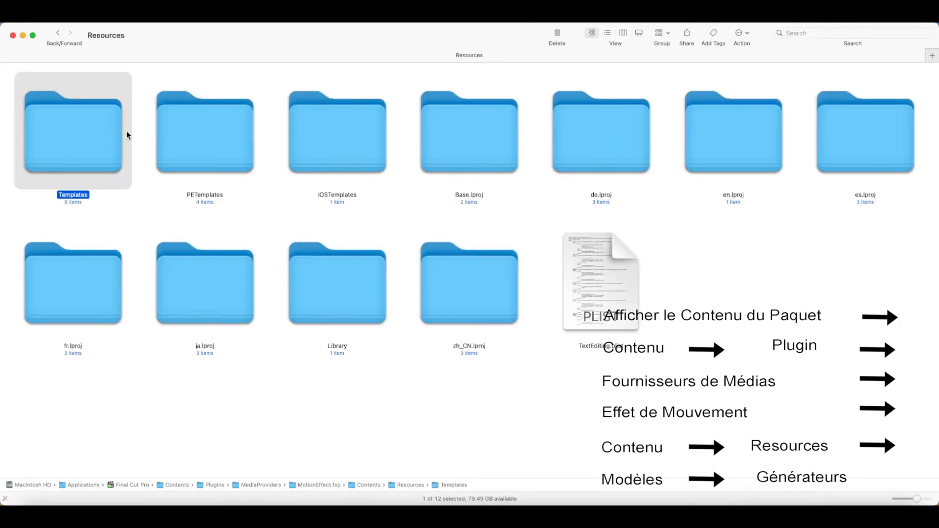
double_click(112, 132)
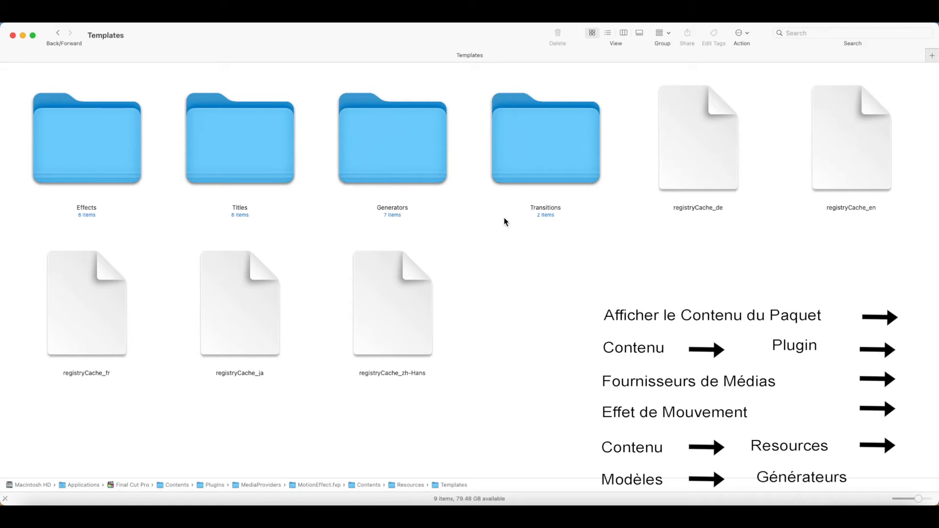
drag(623, 161, 104, 142)
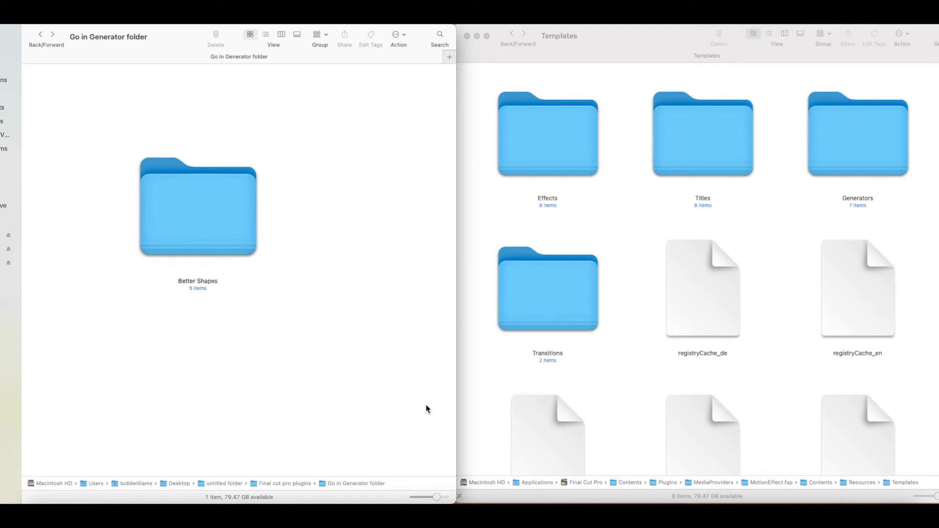
- Examine the files in the Rectangle folder of Better Shapes, including Rectangle.motn
double_click(247, 248)
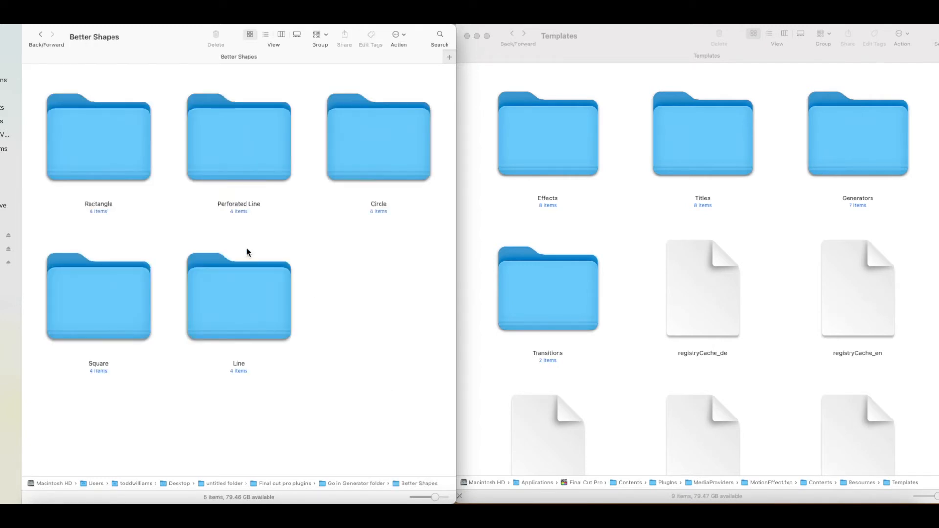
click(143, 168)
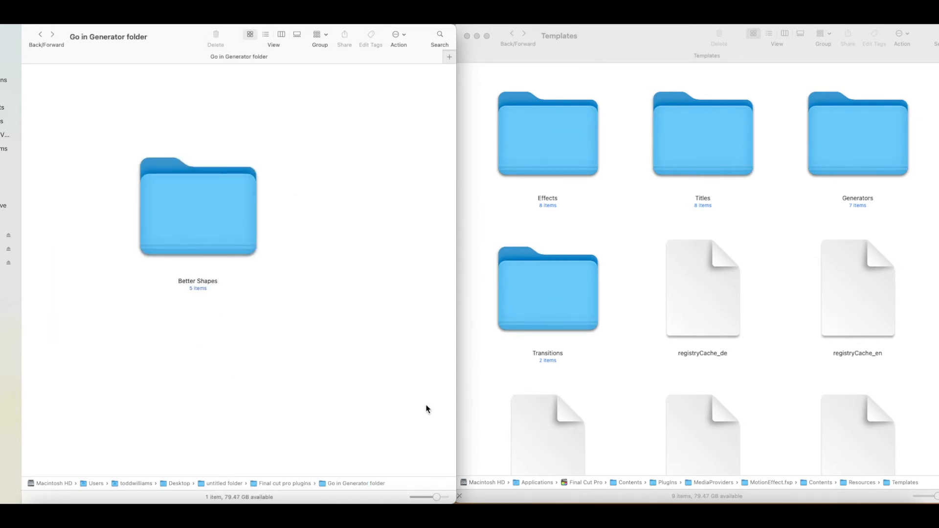
double_click(247, 249)
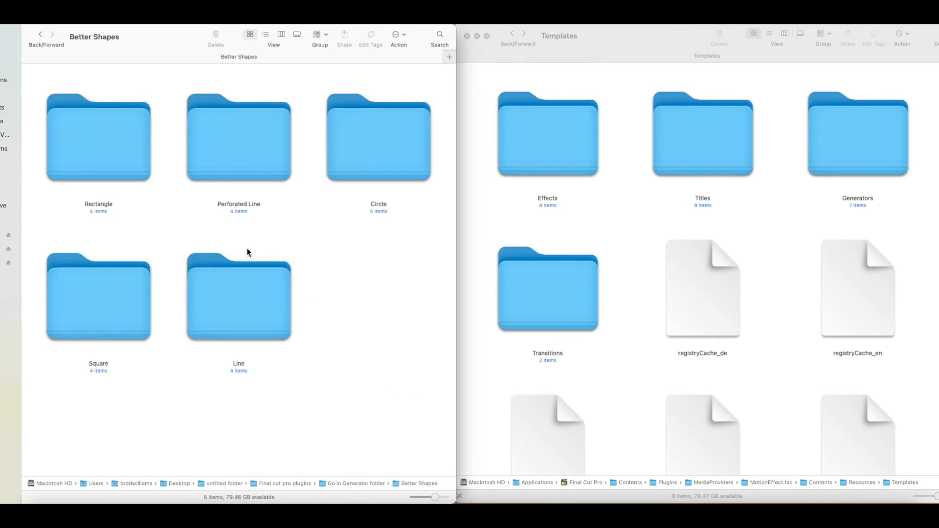
double_click(142, 171)
click(283, 303)
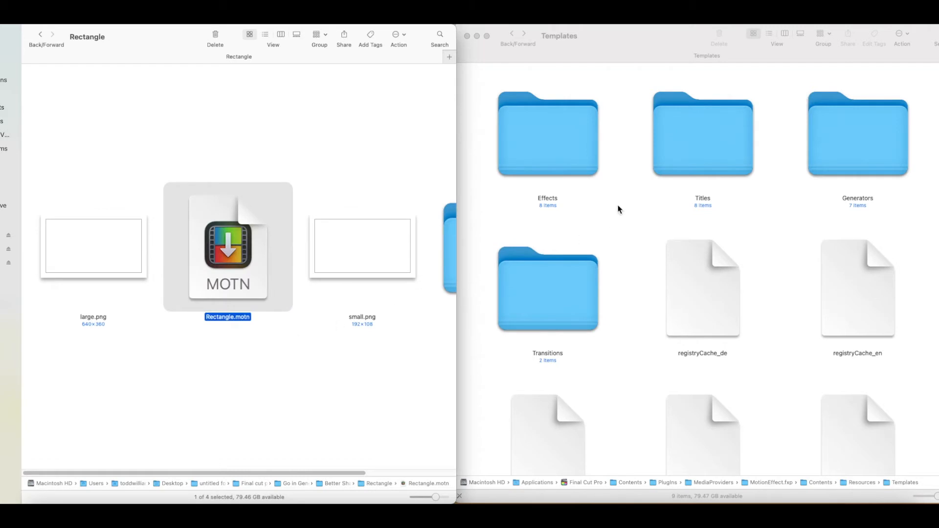
- Examine how a built-in generator is organized by opening Generators, Backgrounds and Blobs in the Templates folder
click(616, 155)
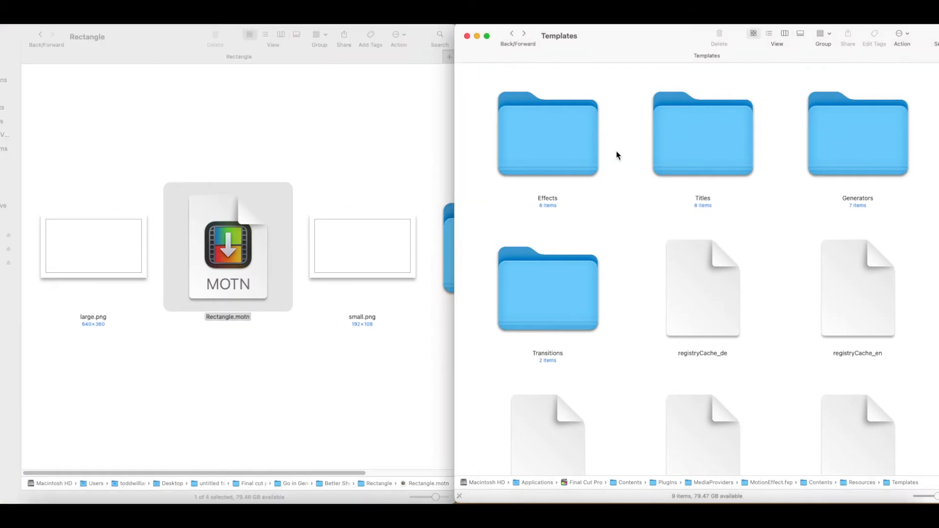
double_click(847, 167)
double_click(571, 145)
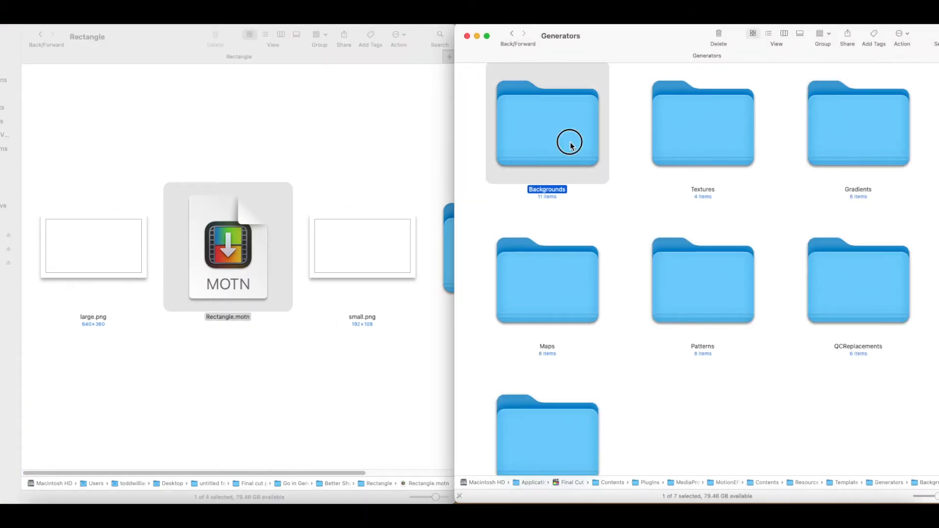
double_click(571, 146)
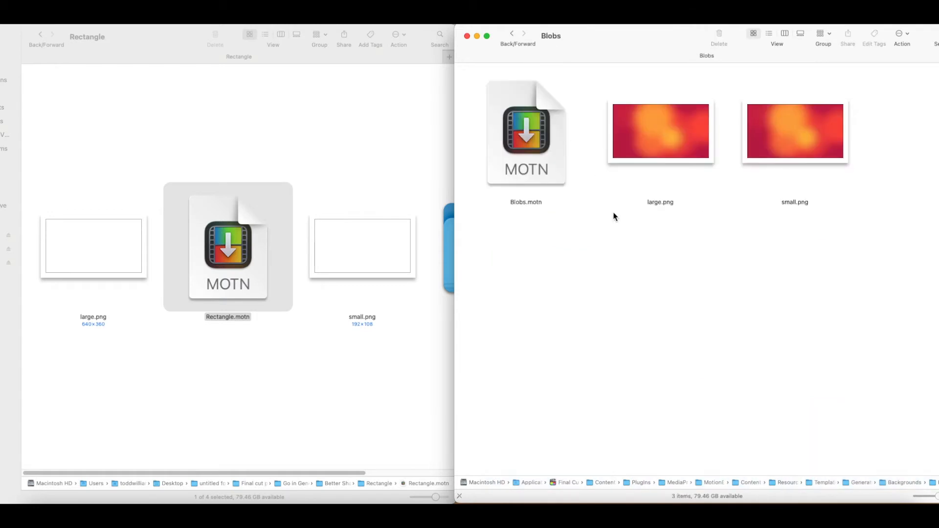
click(560, 155)
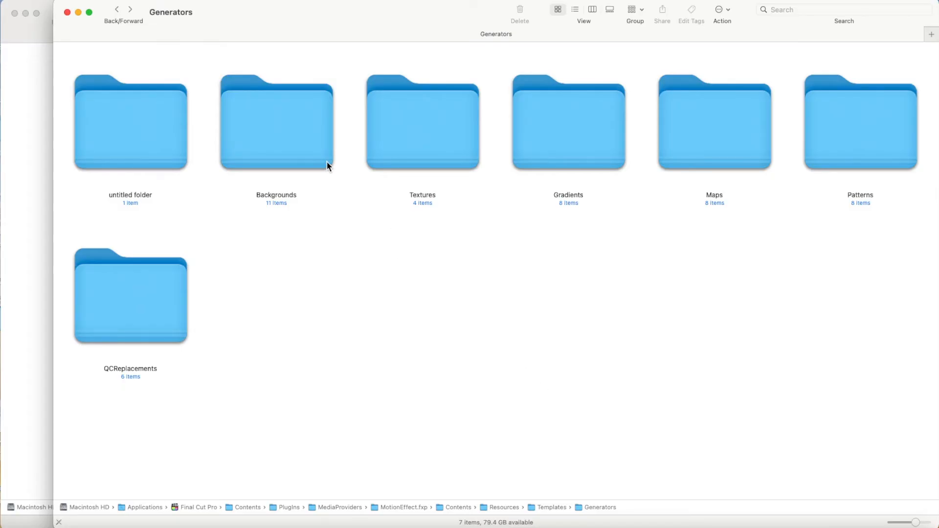
- Duplicate the Backgrounds folder in Generators and authorize the operation with the account password
click(327, 165)
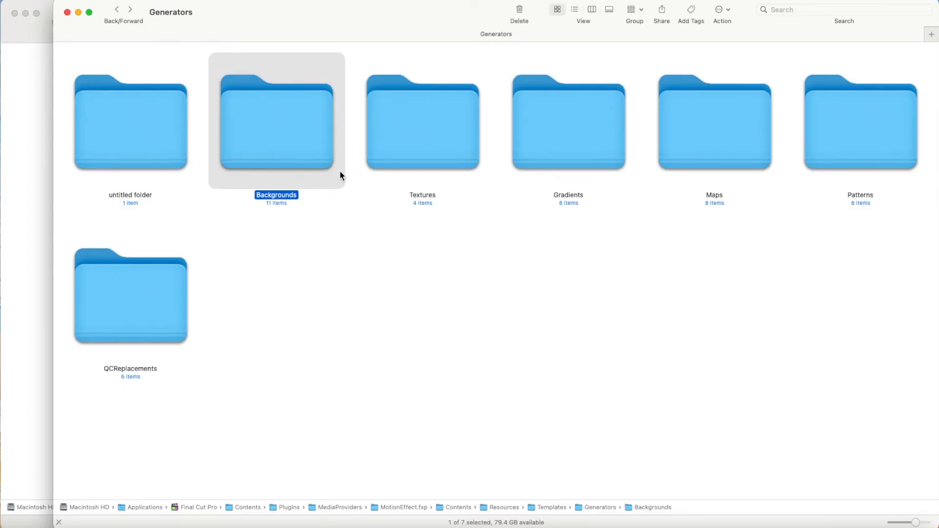
right_click(340, 172)
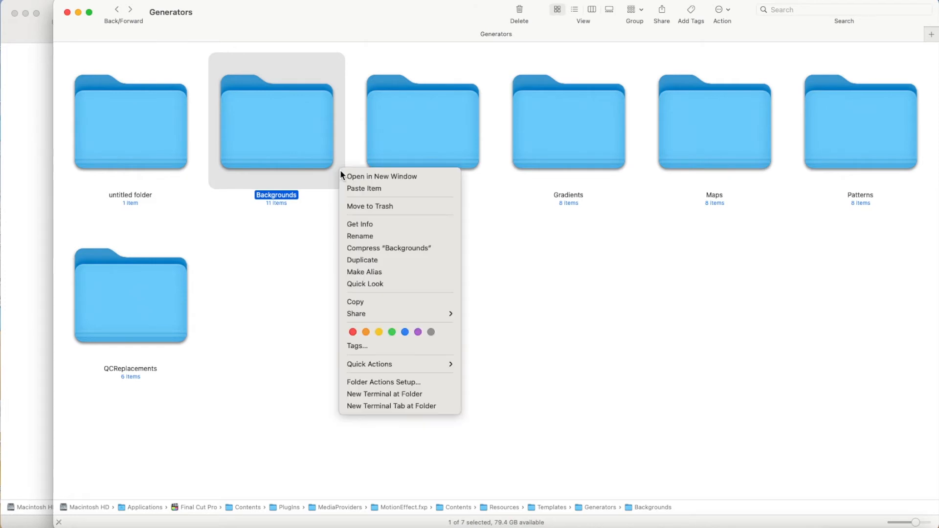
click(390, 265)
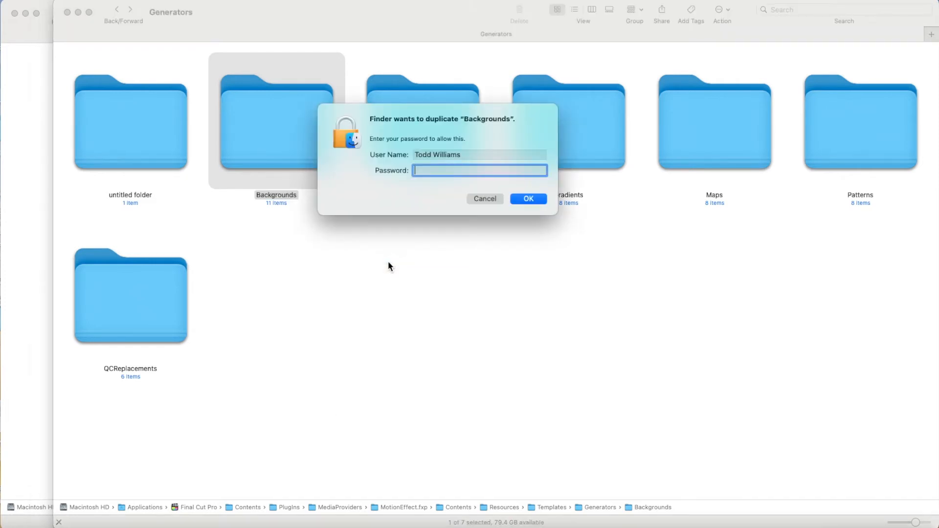
click(518, 199)
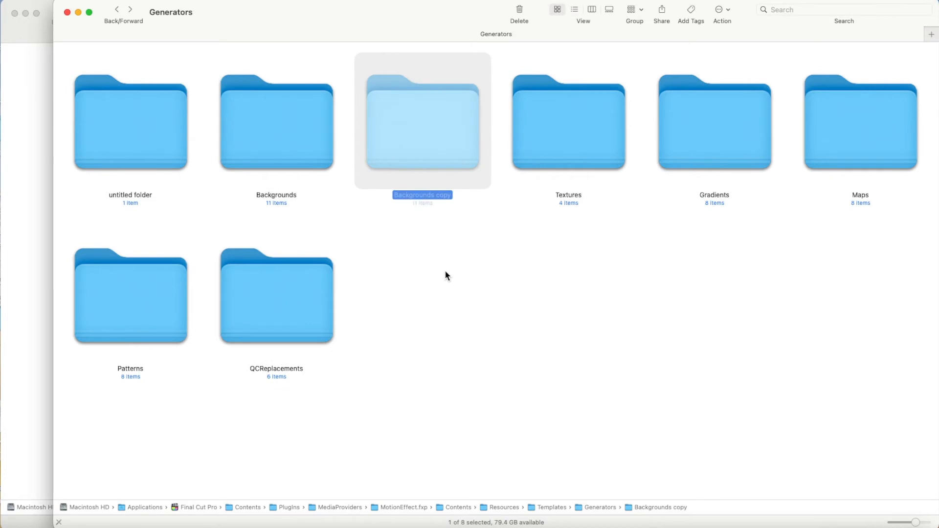
- Open the Backgrounds copy folder and select all the folders inside it
click(646, 211)
double_click(453, 153)
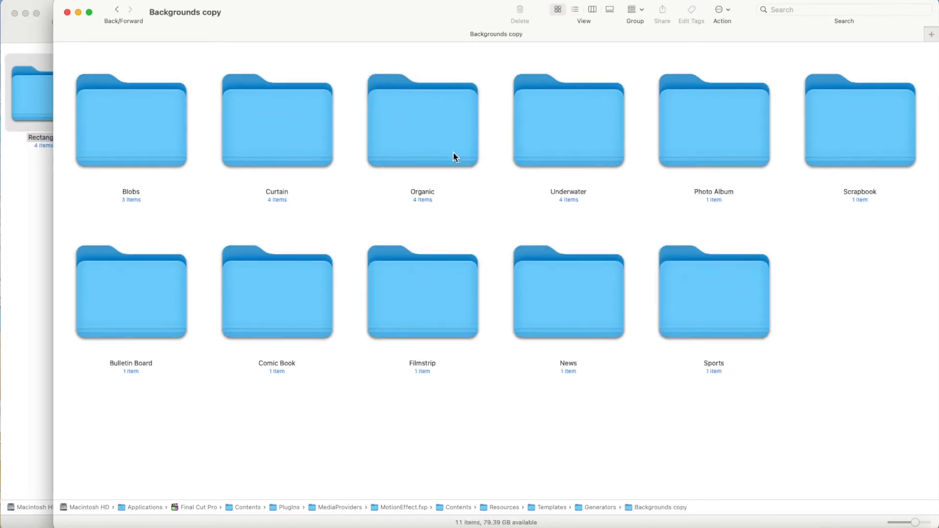
drag(832, 392, 148, 133)
right_click(148, 133)
click(416, 208)
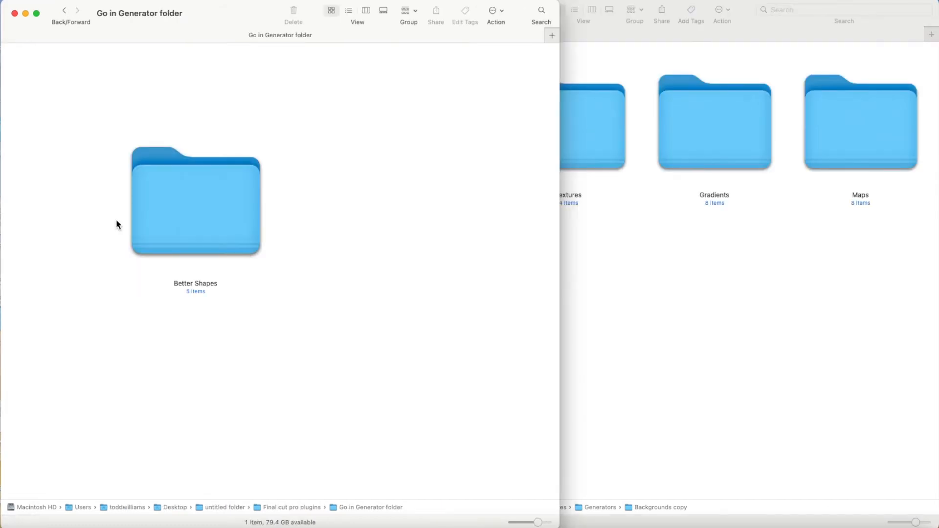
- Copy the Rectangle, Perforated Line, Circle, Square and Line folders from Better Shapes into the Backgrounds copy folder in Generators
double_click(164, 215)
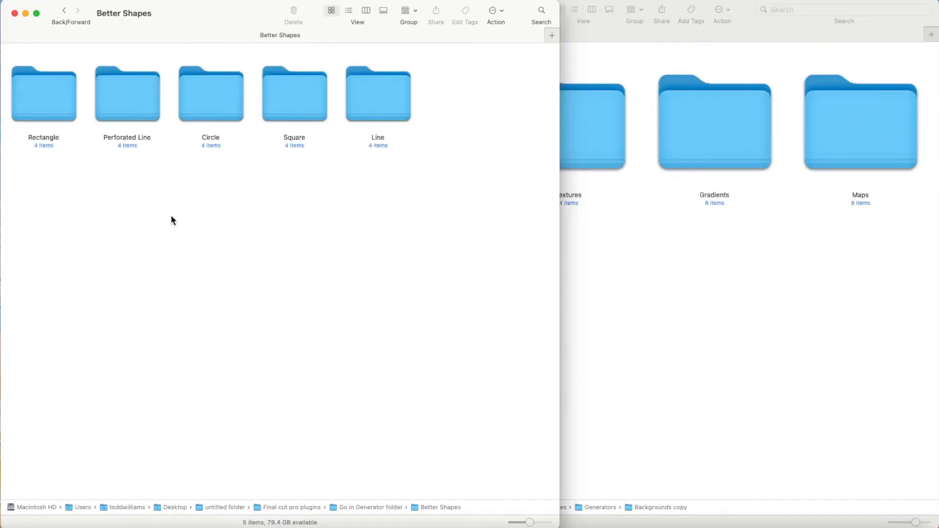
drag(415, 174, 20, 108)
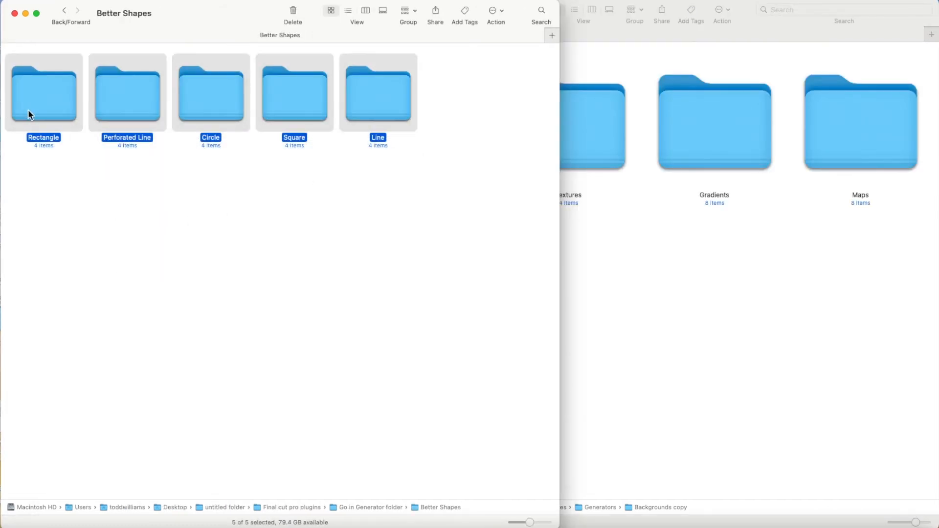
right_click(35, 114)
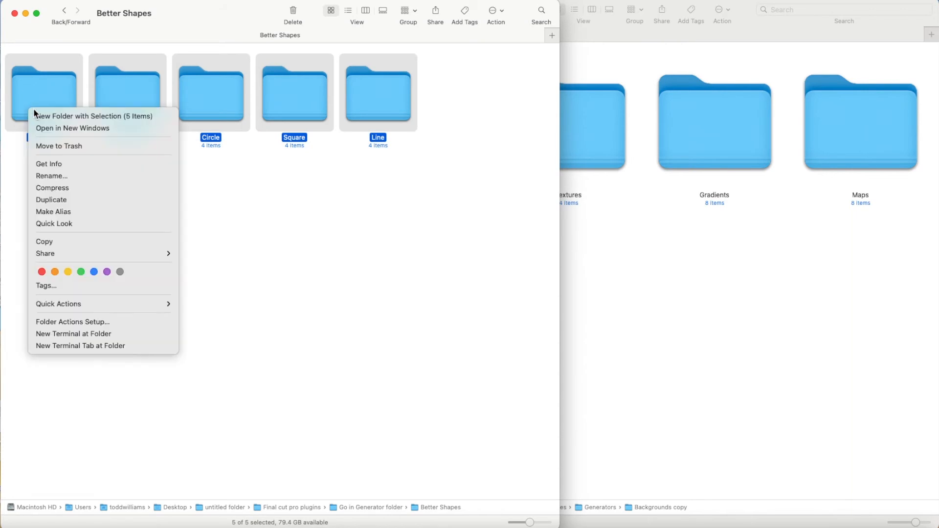
click(86, 241)
click(675, 220)
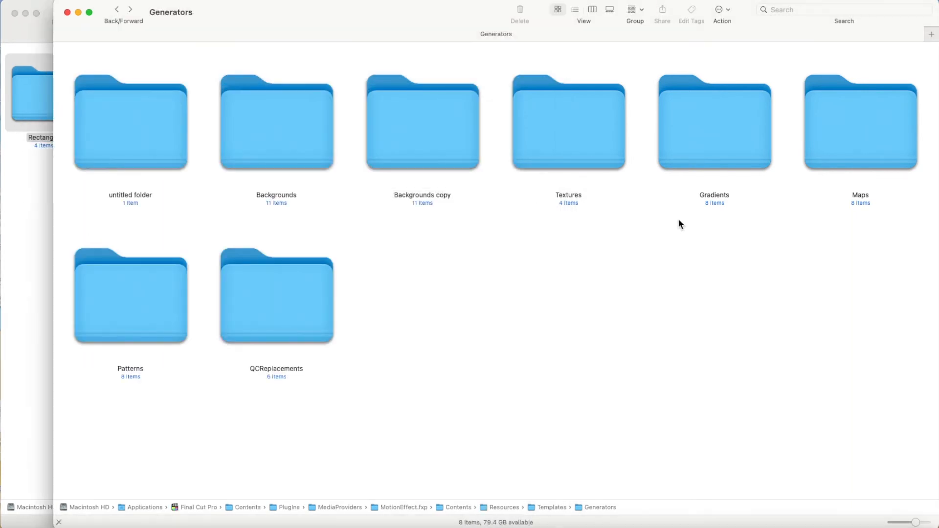
double_click(454, 155)
right_click(373, 218)
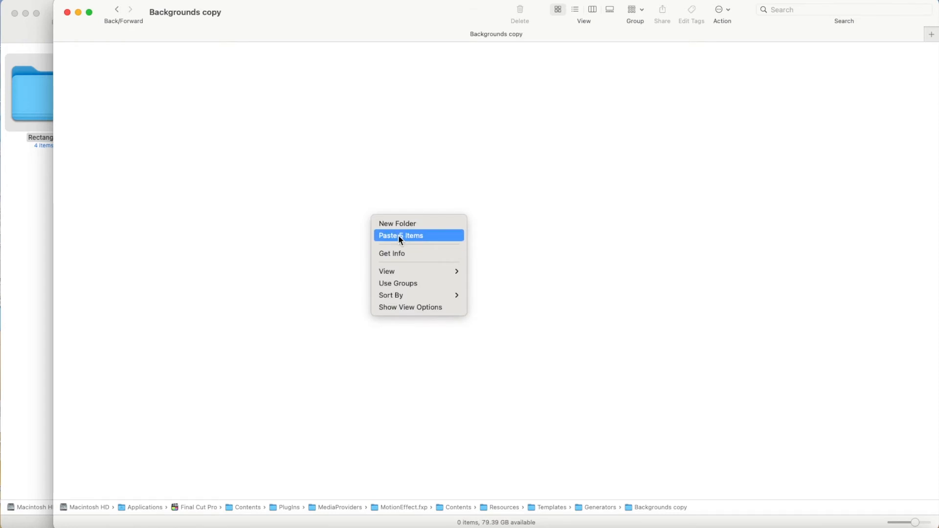
click(401, 236)
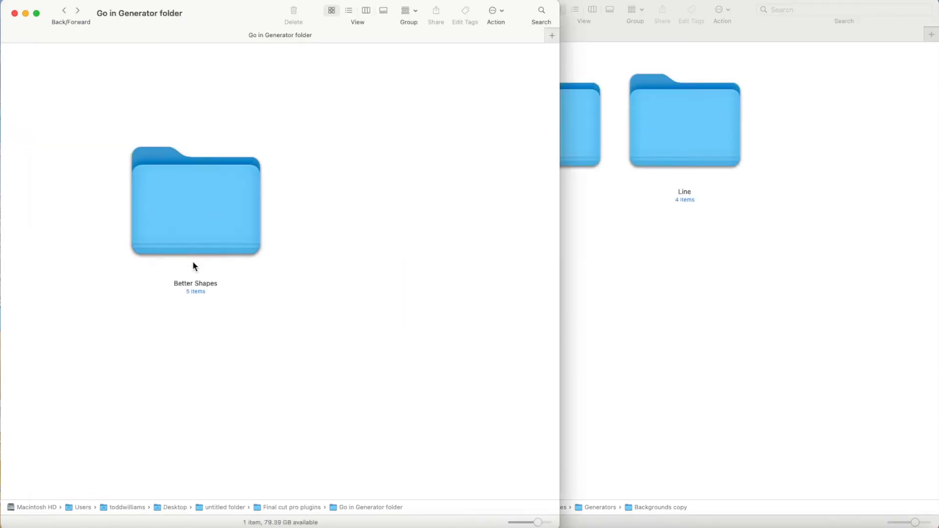
- Copy the name of the downloaded Better Shapes folder
click(205, 284)
click(206, 284)
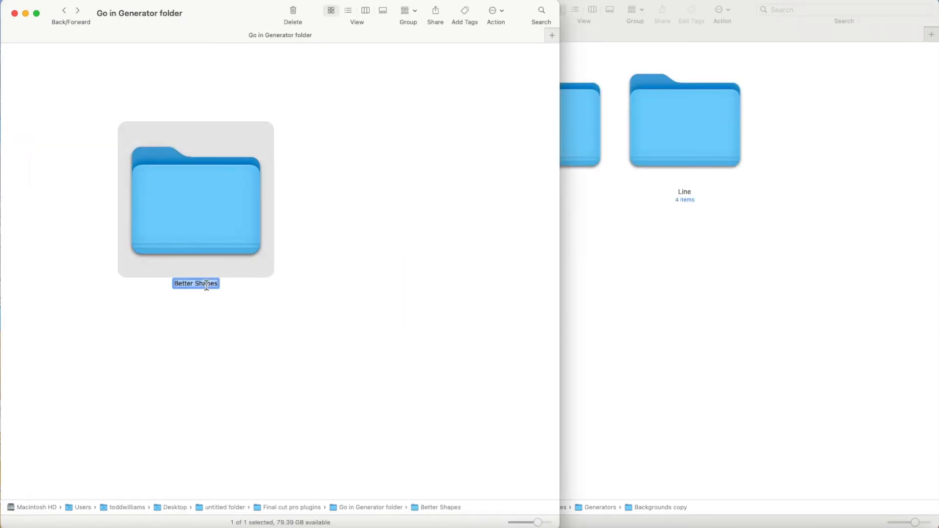
right_click(206, 283)
click(230, 335)
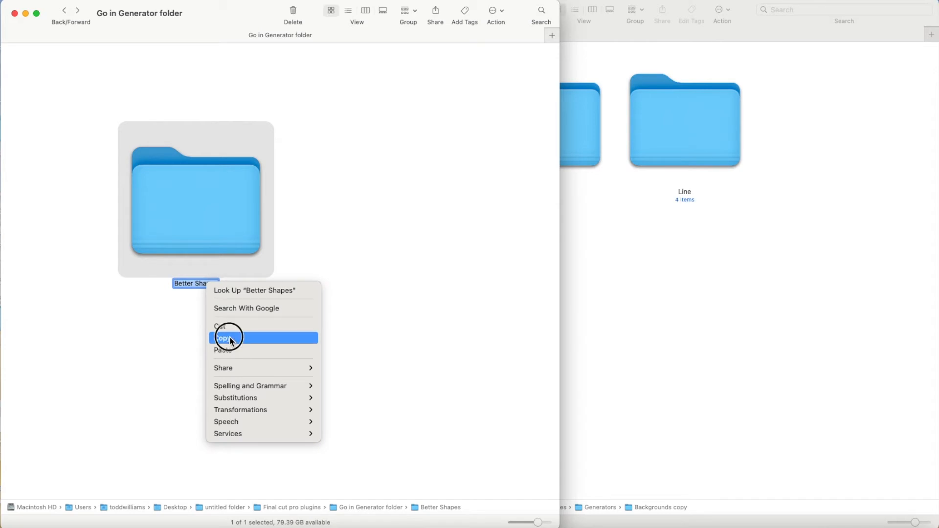
click(344, 329)
- Rename the Backgrounds copy folder in Generators as Better Shapes, using the copied name
click(604, 314)
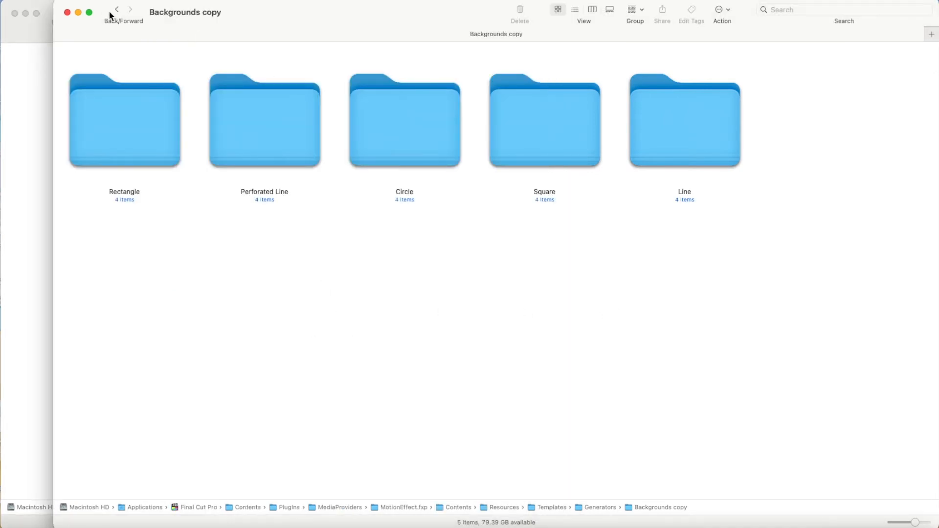
click(116, 10)
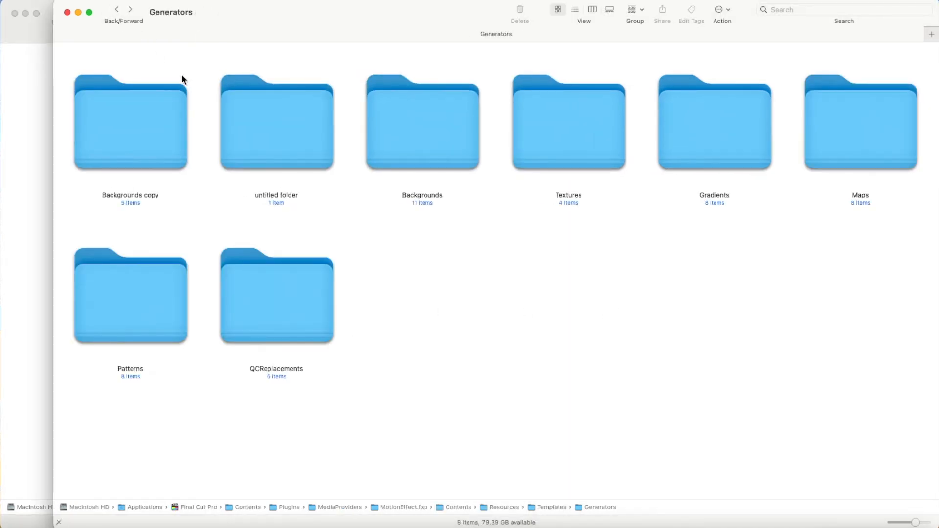
click(156, 195)
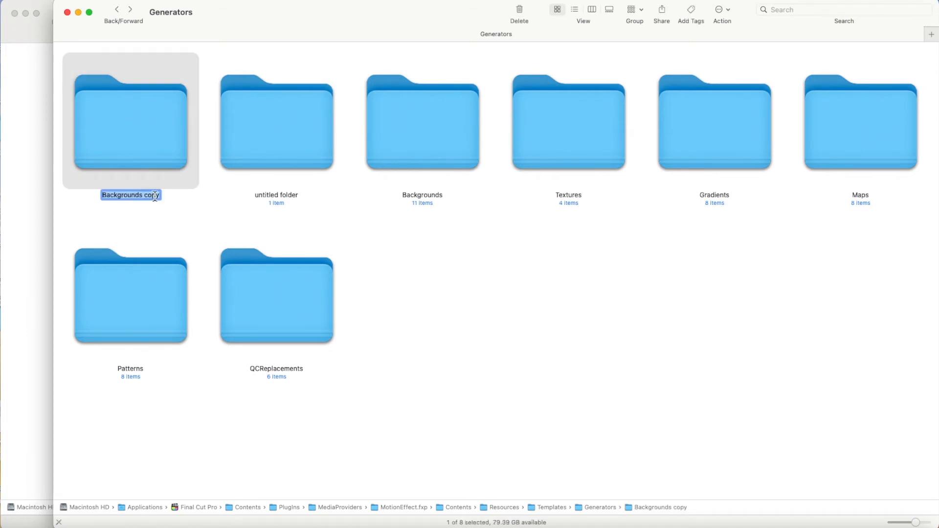
right_click(155, 197)
click(242, 259)
click(394, 260)
click(538, 200)
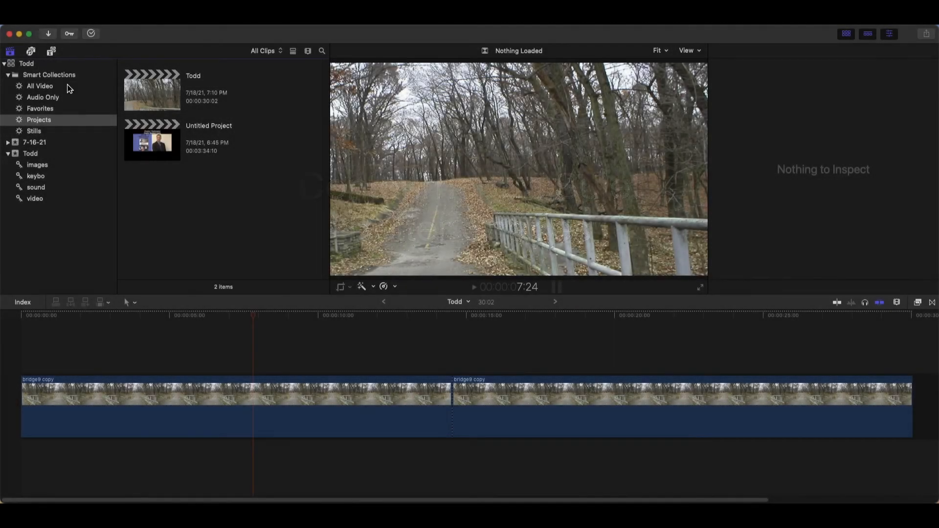
- In Final Cut Pro, add the Rectangle generator from the Better Shapes category above the first bridge9 copy clip
click(57, 53)
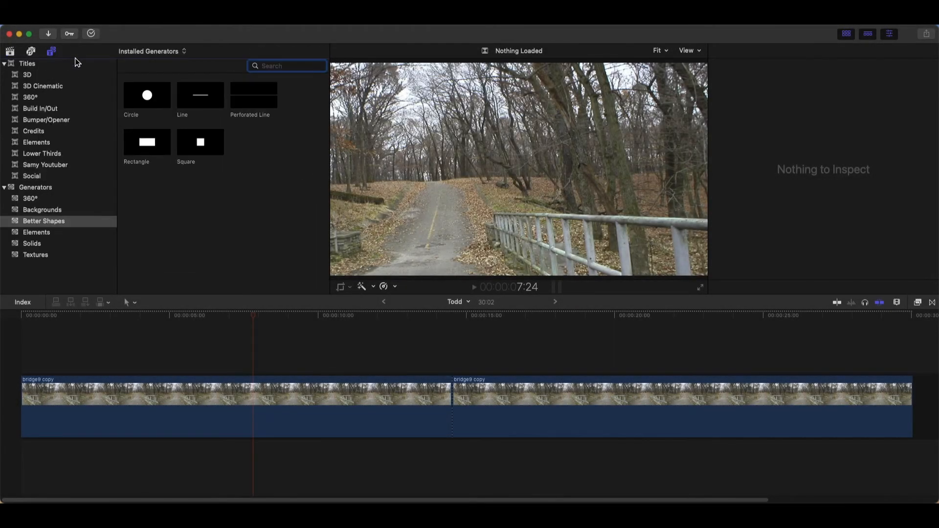
click(57, 225)
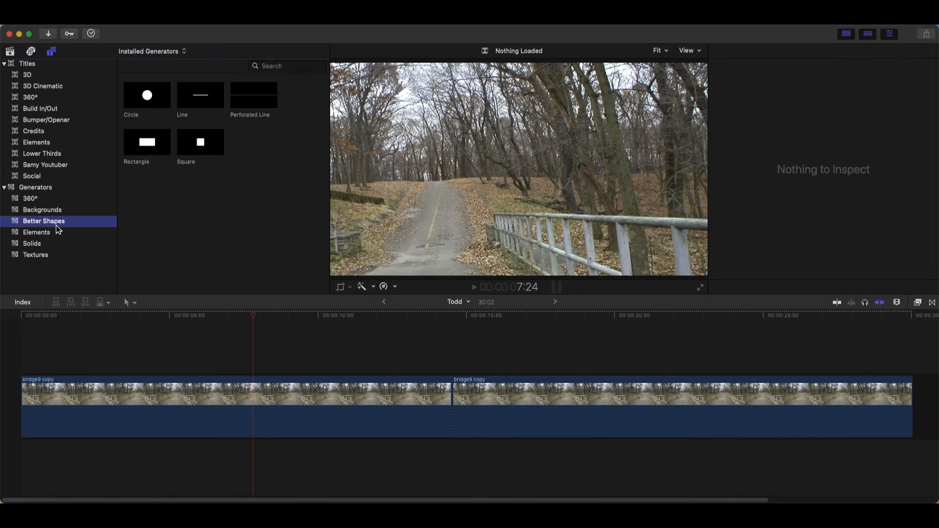
click(153, 152)
drag(154, 151, 147, 346)
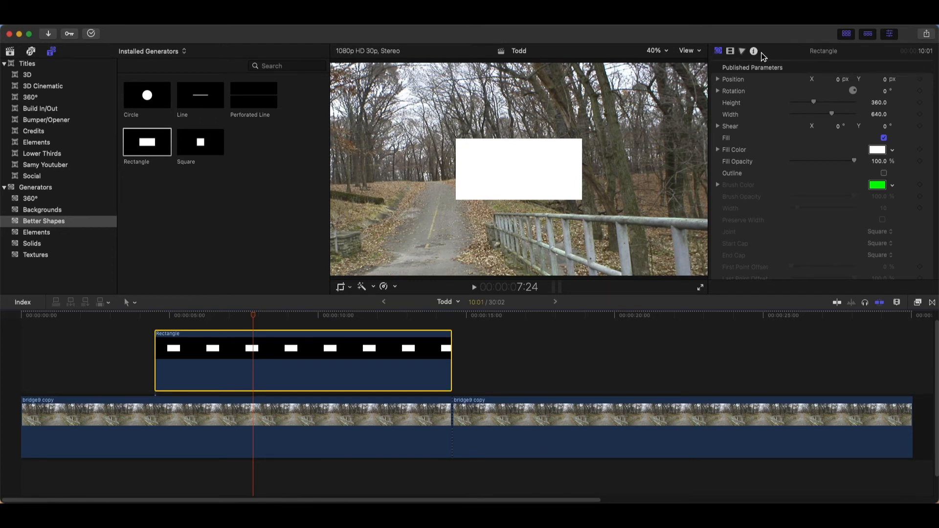
- Show the rectangle as an outline without fill and change its brush color to dark orange
click(721, 53)
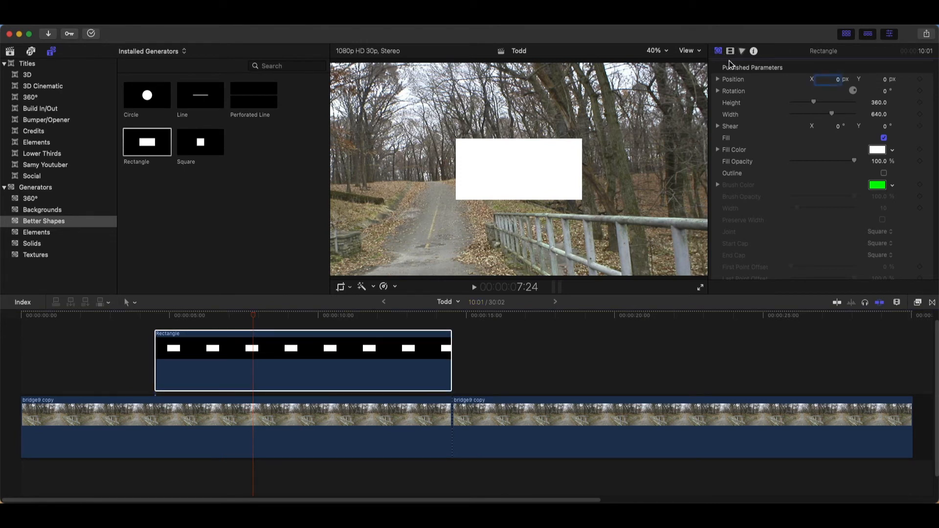
click(884, 138)
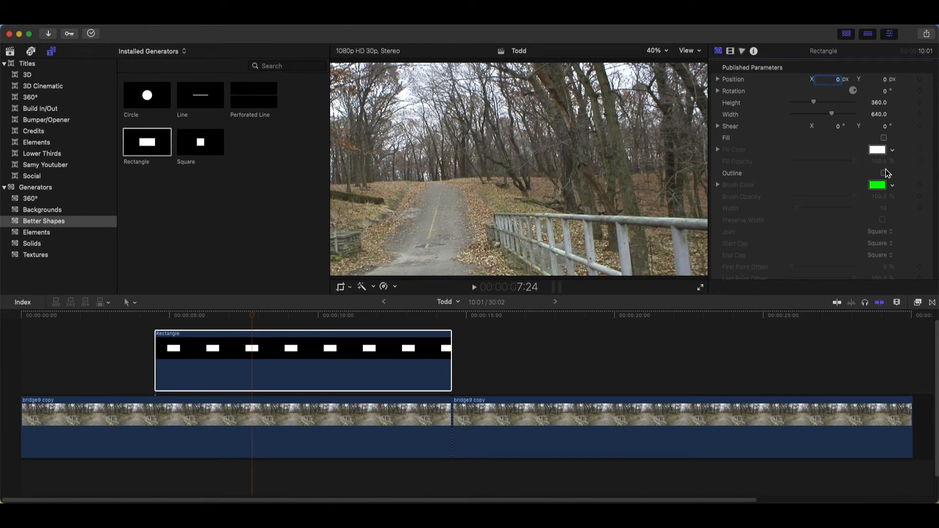
click(883, 173)
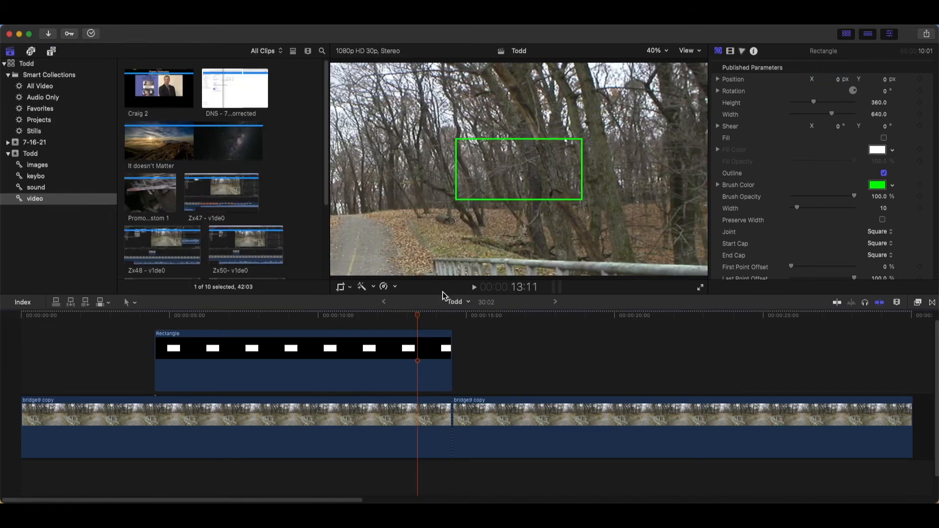
click(893, 189)
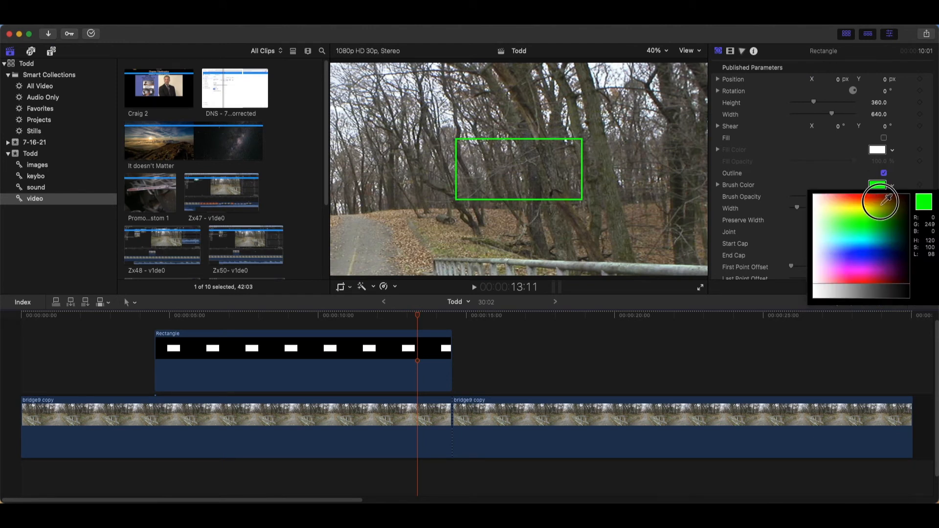
click(887, 197)
- Replace the second bridge9 copy clip with DNS - 7 mistatke corrected, and move the Rectangle clip above it
click(233, 94)
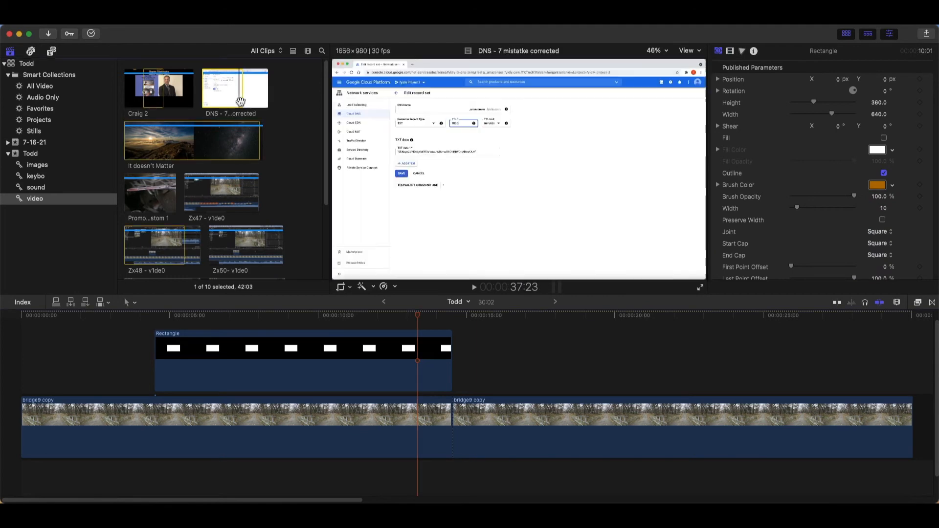
drag(233, 93, 455, 414)
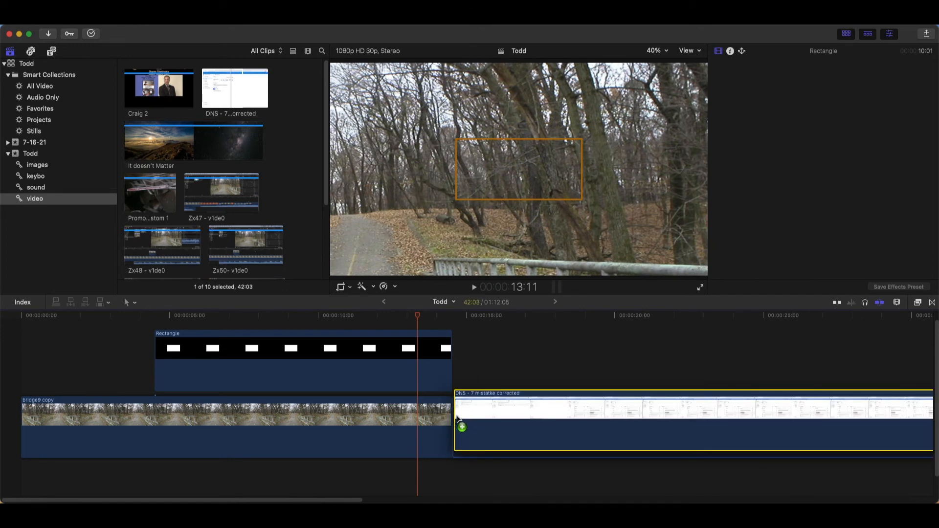
drag(414, 381, 707, 373)
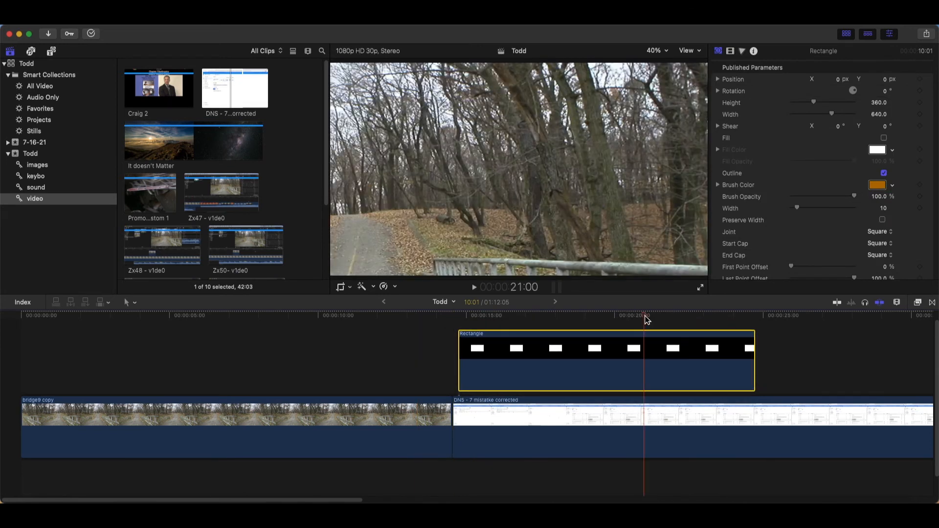
click(645, 316)
- Set the width of the rectangle's outline to 25
scroll(770, 161, down, 1)
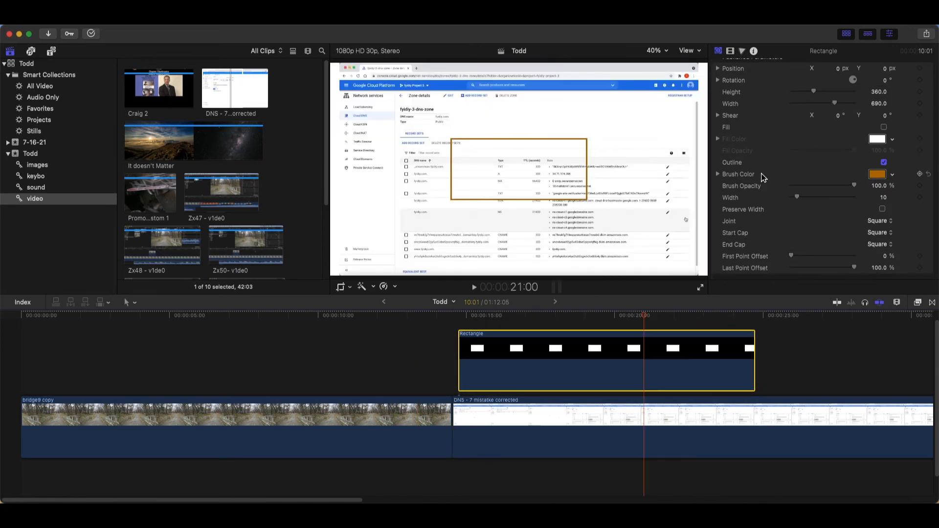
click(717, 176)
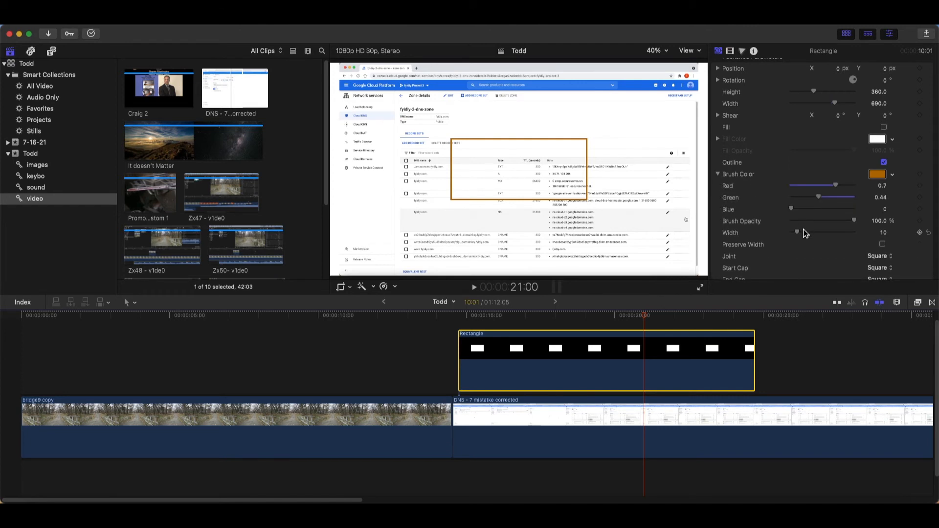
drag(800, 234, 809, 236)
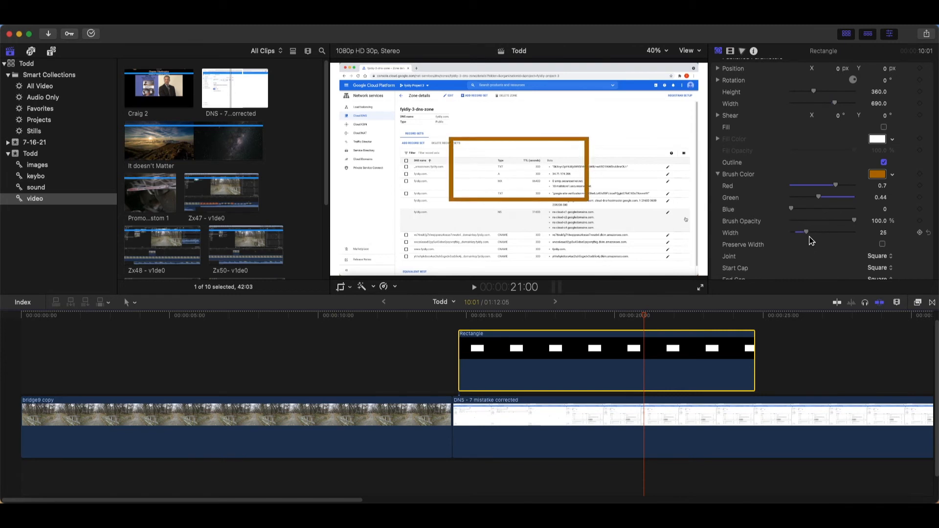
- Move the rectangle with Transform over the name server entries, to about X 271.9 px and Y -255.2 px
right_click(552, 229)
click(562, 231)
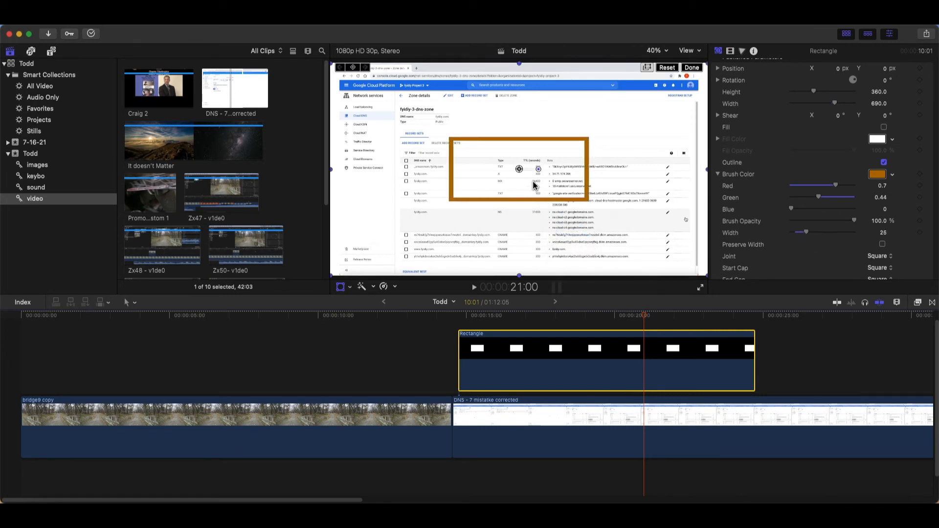
drag(524, 175, 576, 223)
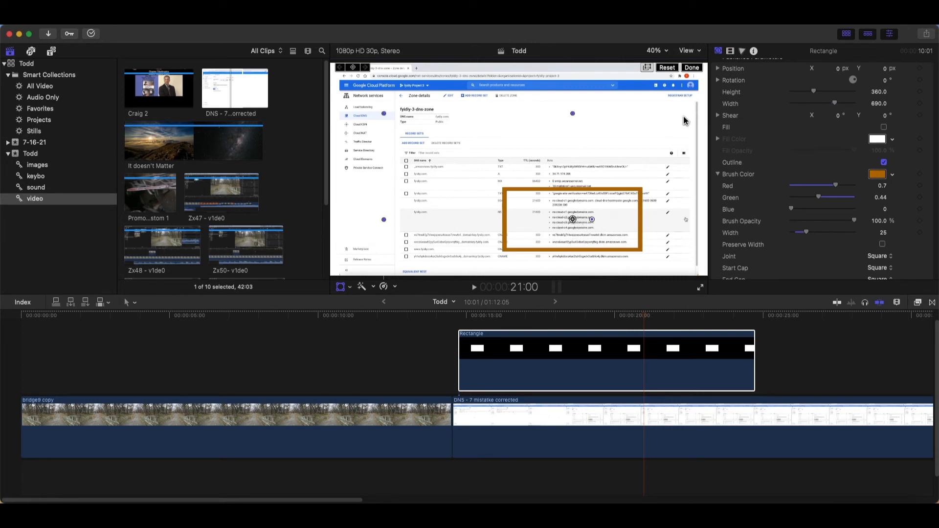
click(691, 68)
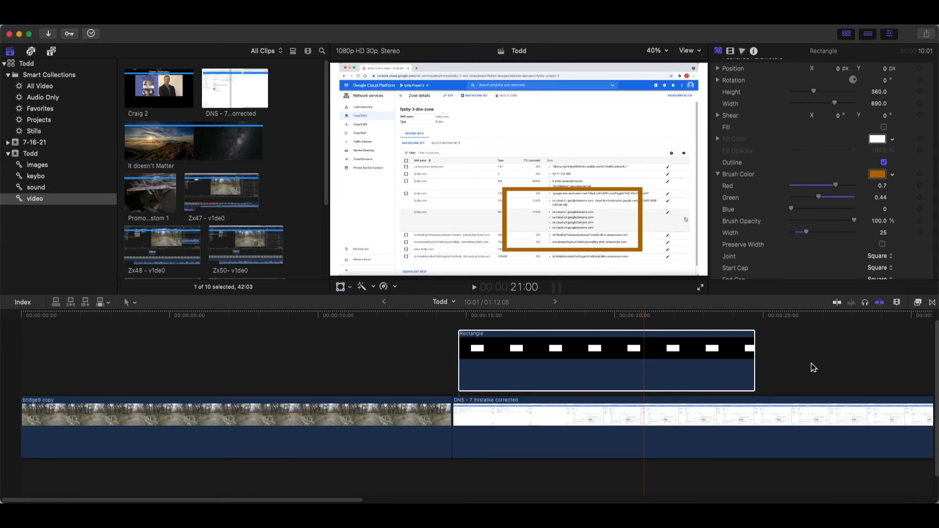
- Scale the whole rectangle down to about 41% so it frames the name server entries
click(730, 51)
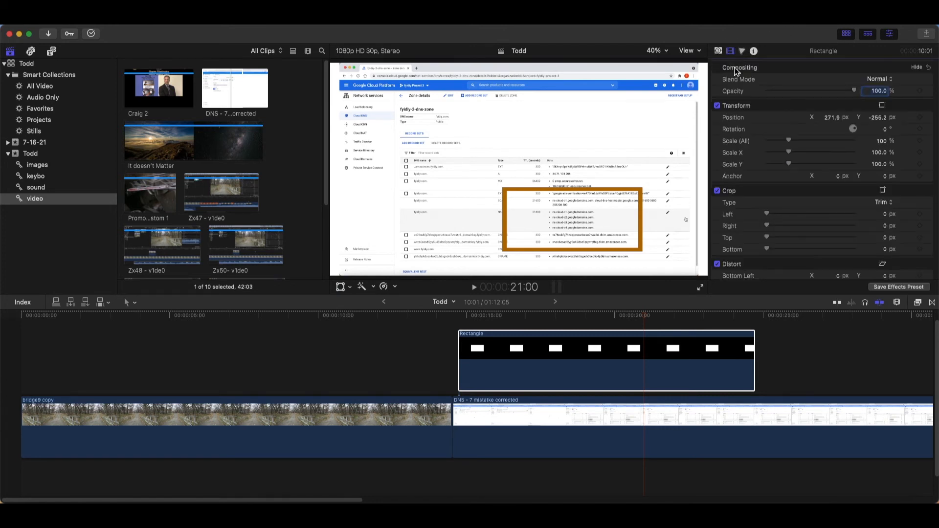
click(792, 146)
drag(793, 146, 781, 149)
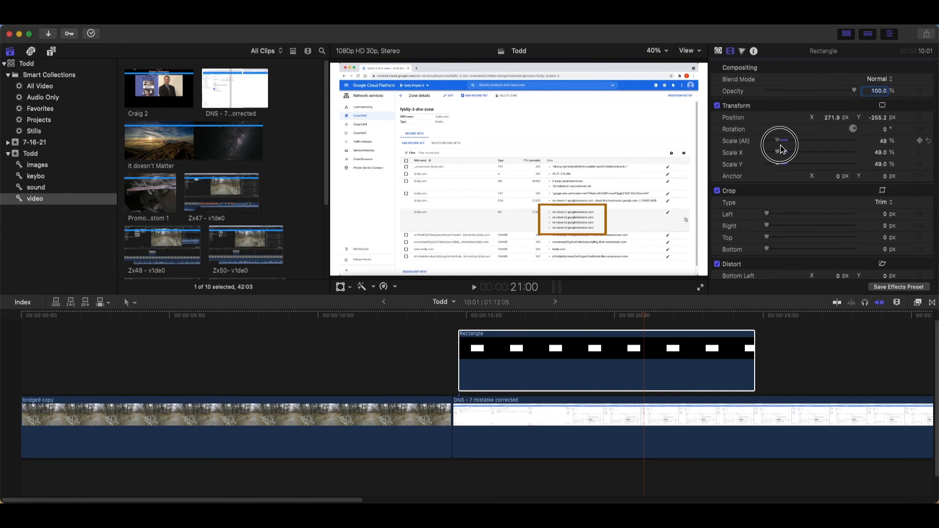
- Stretch the rectangle vertically with Transform to a Y scale of about 117%, and reset the transform
right_click(574, 226)
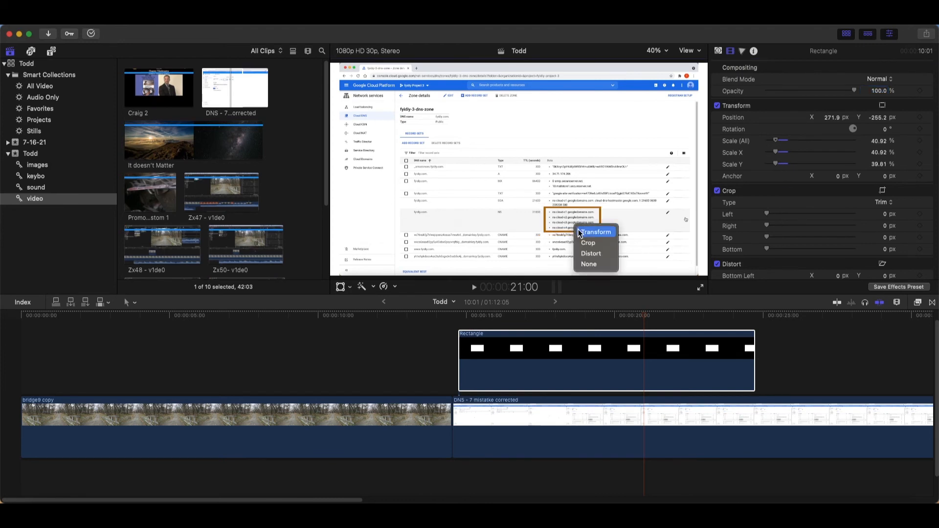
click(579, 231)
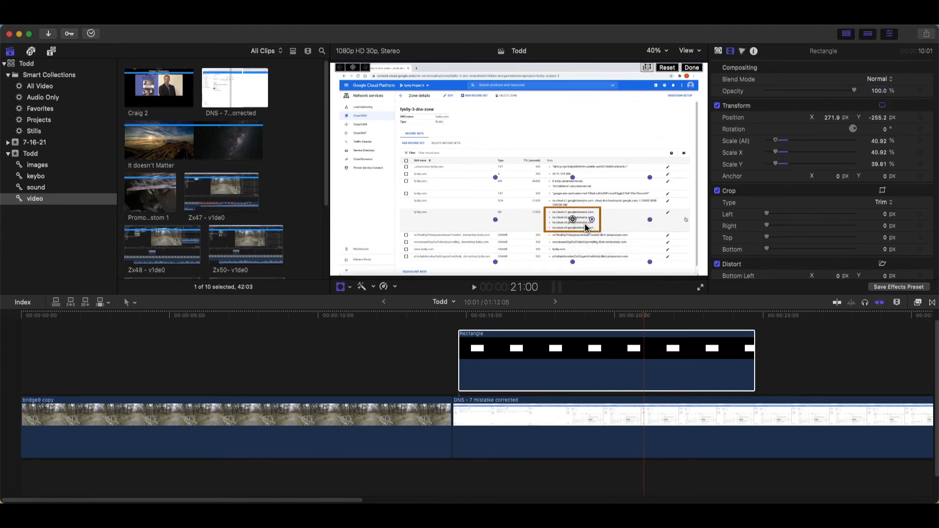
drag(573, 177, 581, 96)
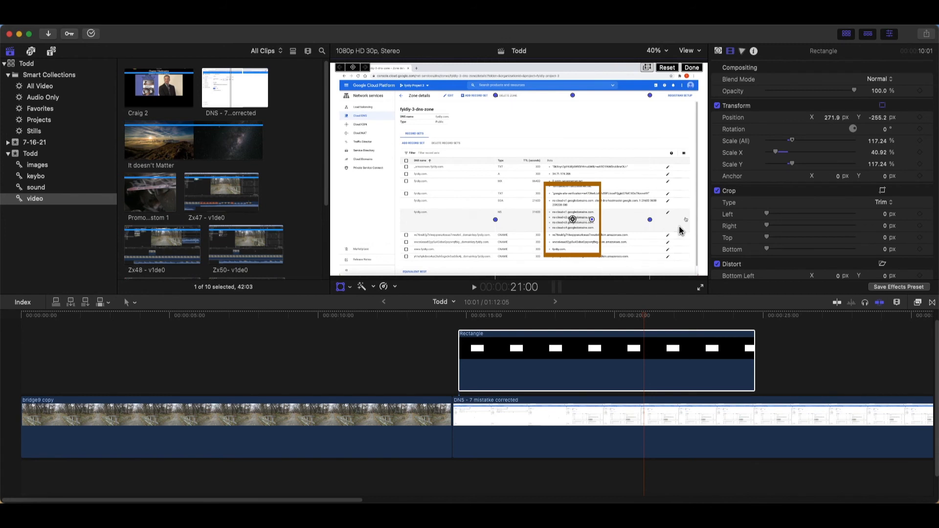
click(673, 68)
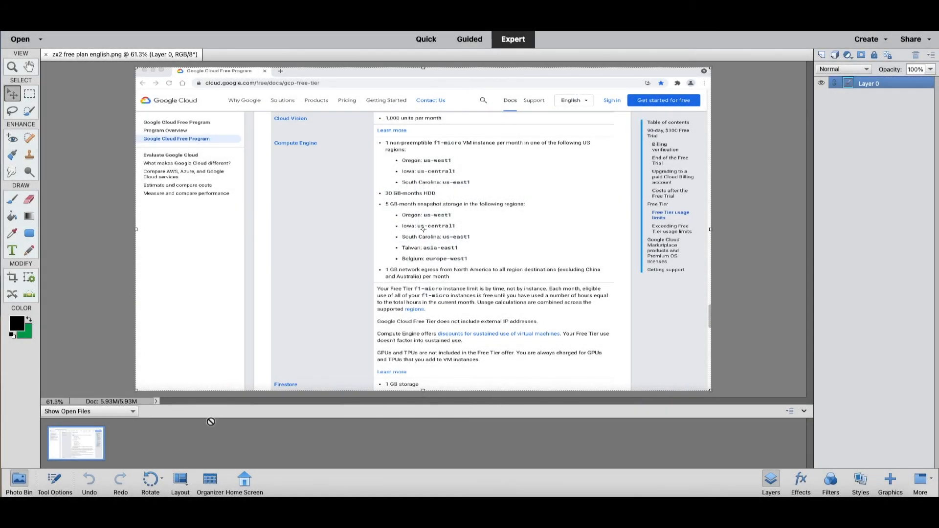
- Set the foreground color to red cc0000 and draw a filled rounded rectangle with 10 px radius over the "5 GB-month snapshot storage" list
click(21, 326)
click(709, 213)
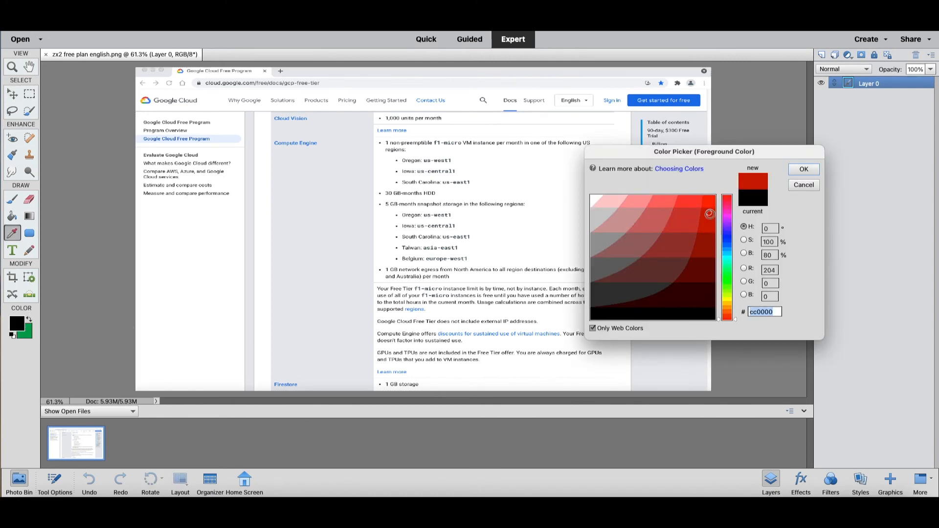
click(803, 170)
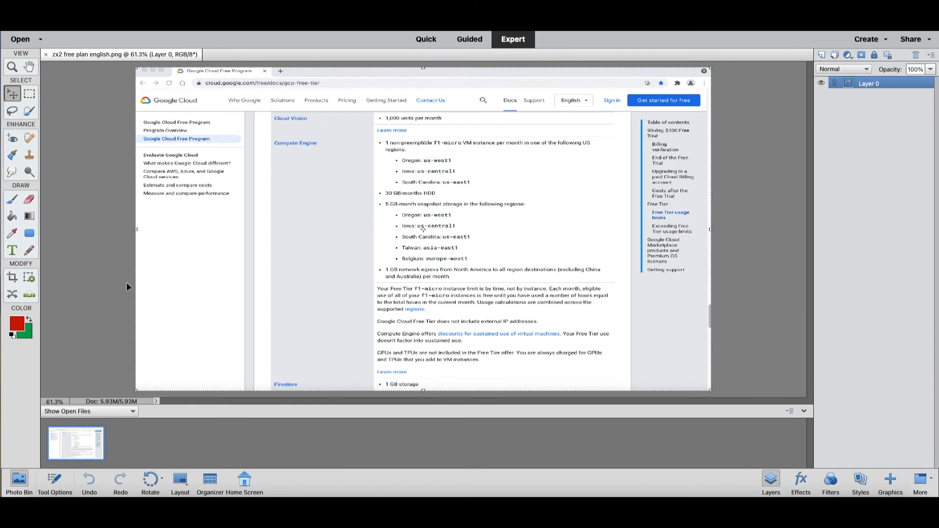
click(31, 234)
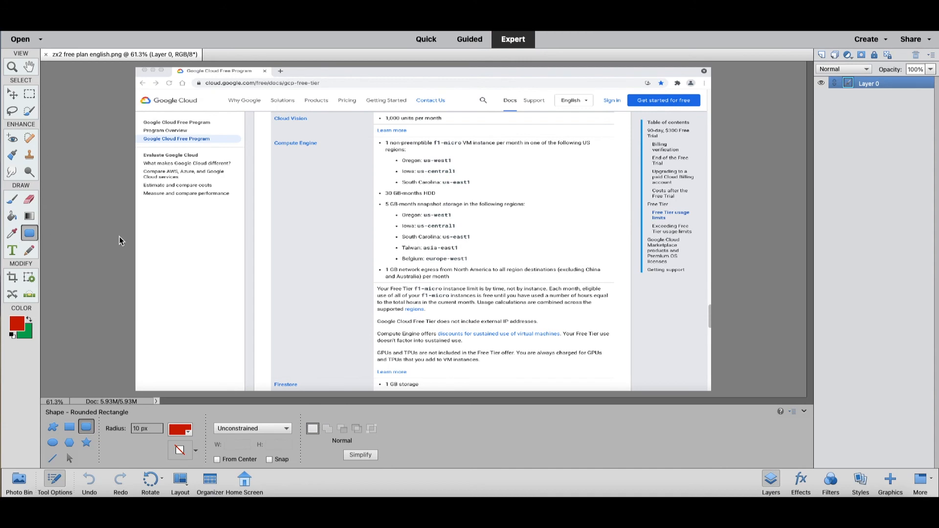
drag(375, 198, 541, 270)
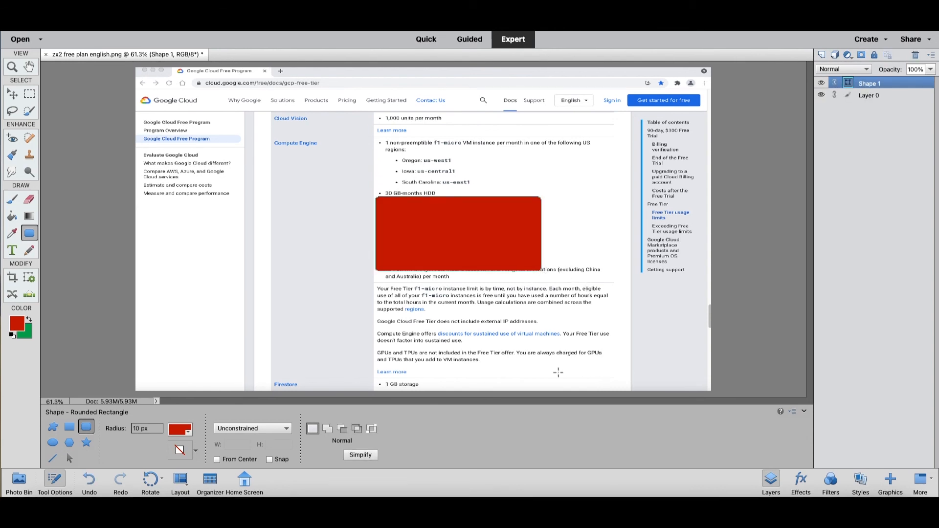
- Subtract a slightly smaller rounded rectangle from inside the red shape to leave a thin frame around the list, and flatten the image
click(343, 429)
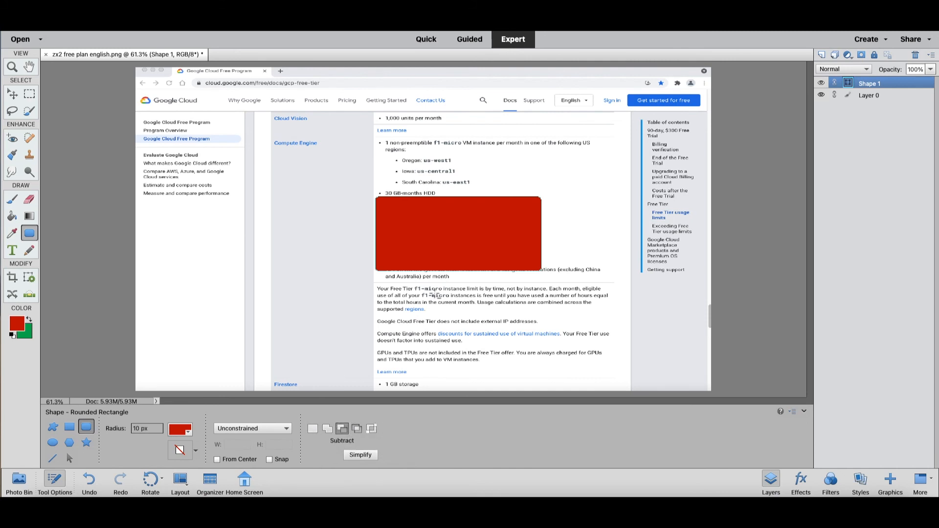
drag(382, 201, 537, 268)
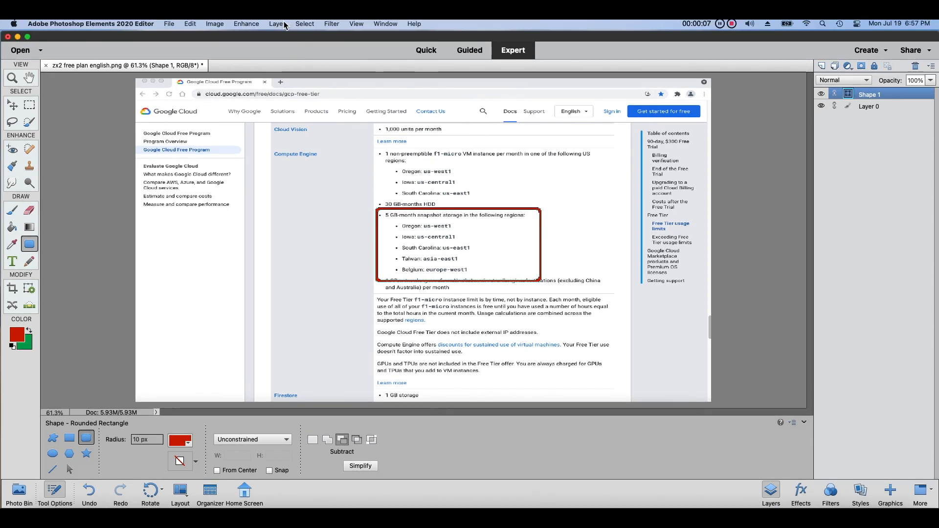
click(286, 24)
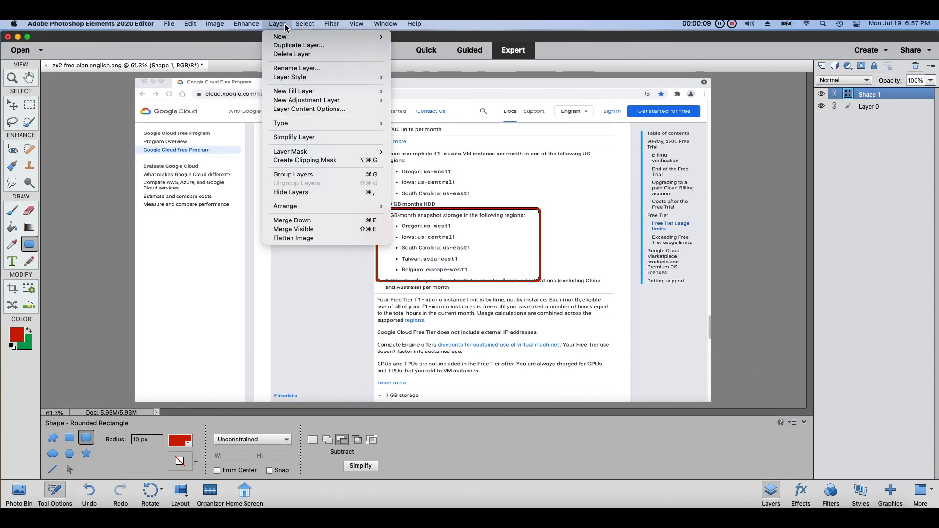
click(339, 238)
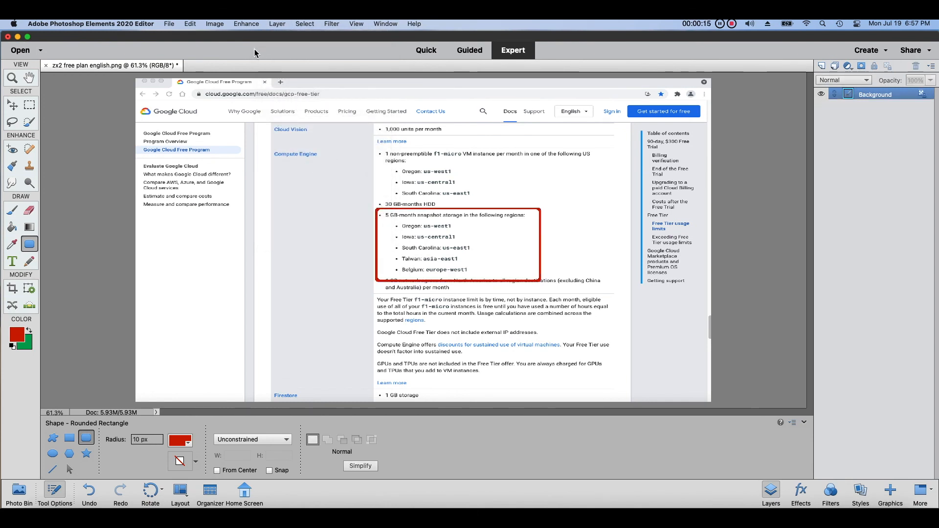
- Check the image's width and height in pixels in the Image Size settings
click(222, 27)
mouse_move(232, 80)
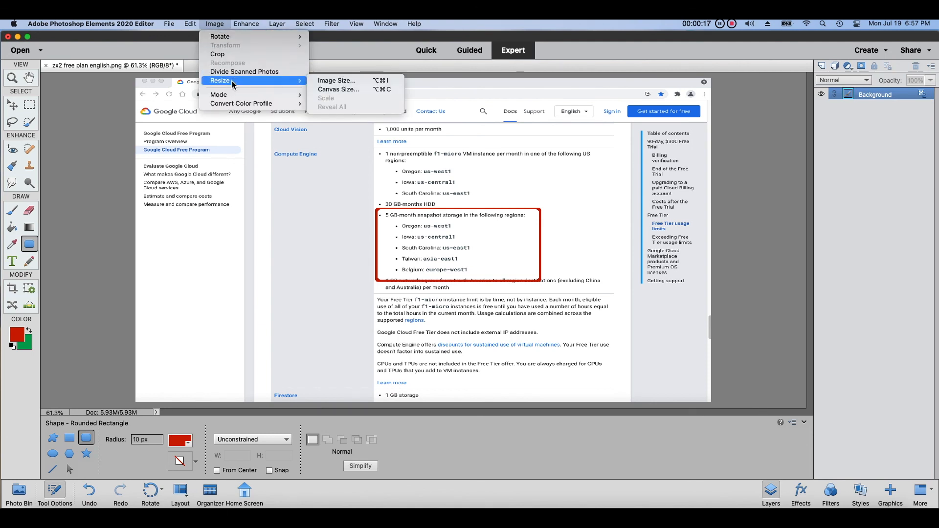
click(331, 80)
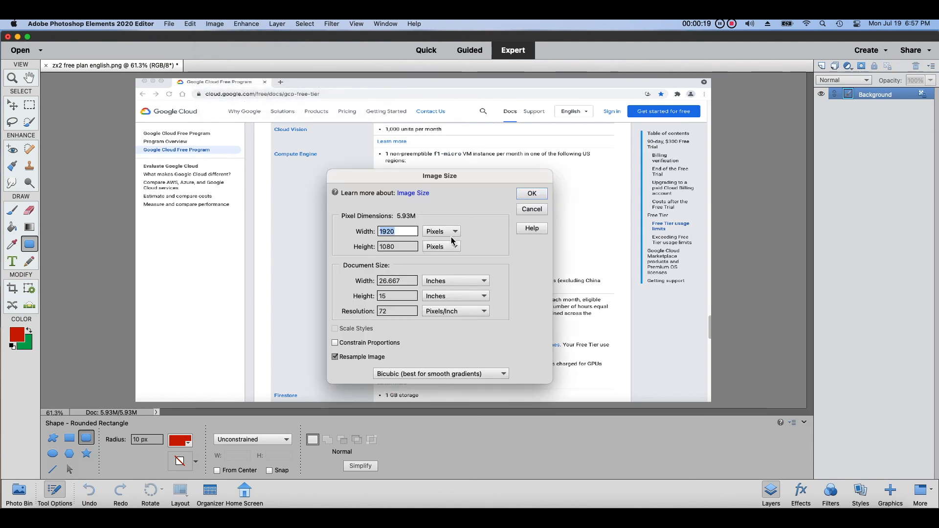
click(415, 231)
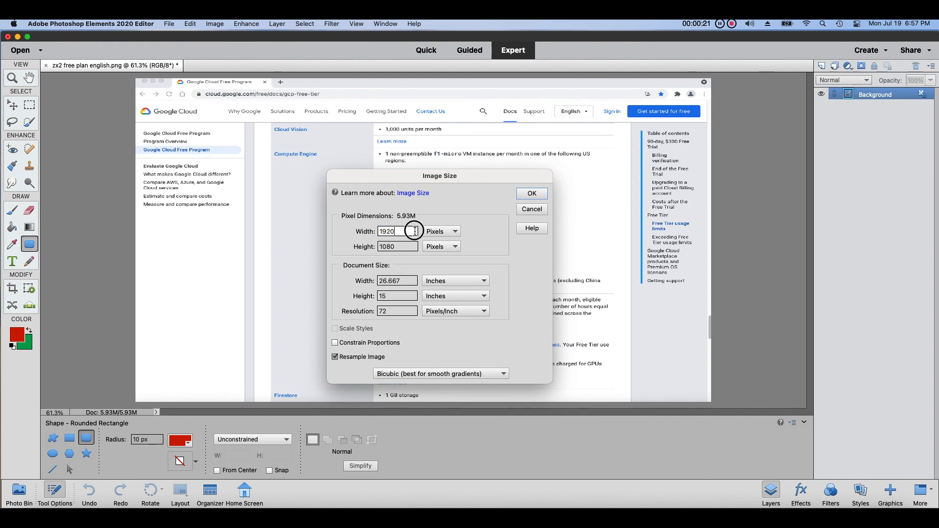
double_click(410, 246)
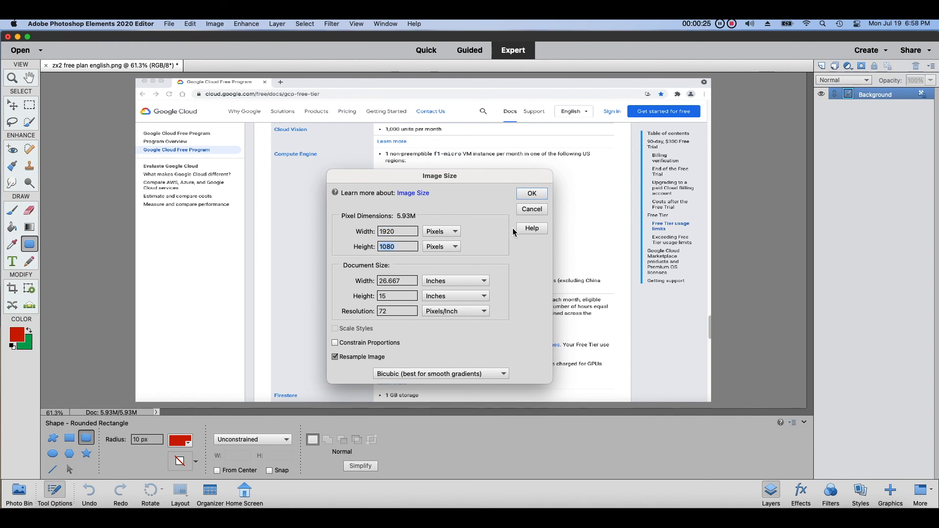
click(532, 194)
- Save the image in Downloads as "zx2 free plan english.png" in PNG format, with the color profile not embedded
click(169, 23)
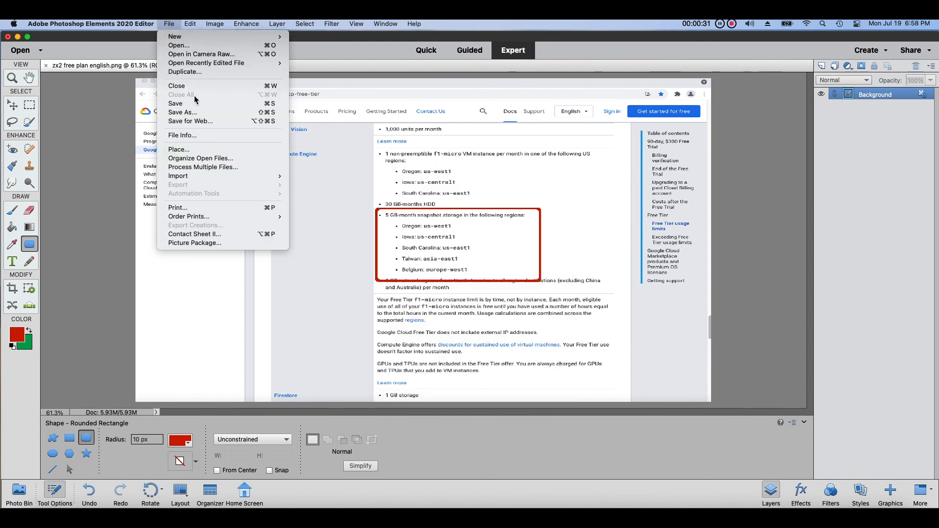
click(196, 113)
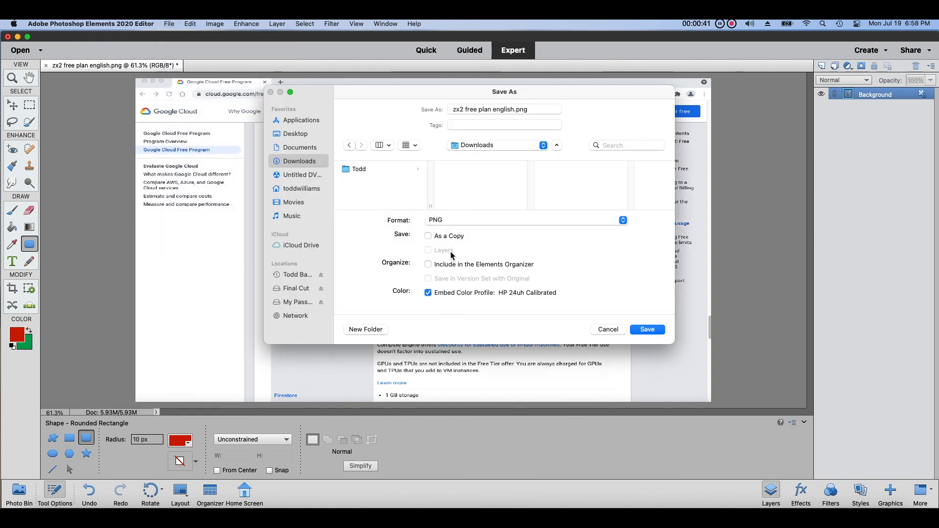
click(464, 292)
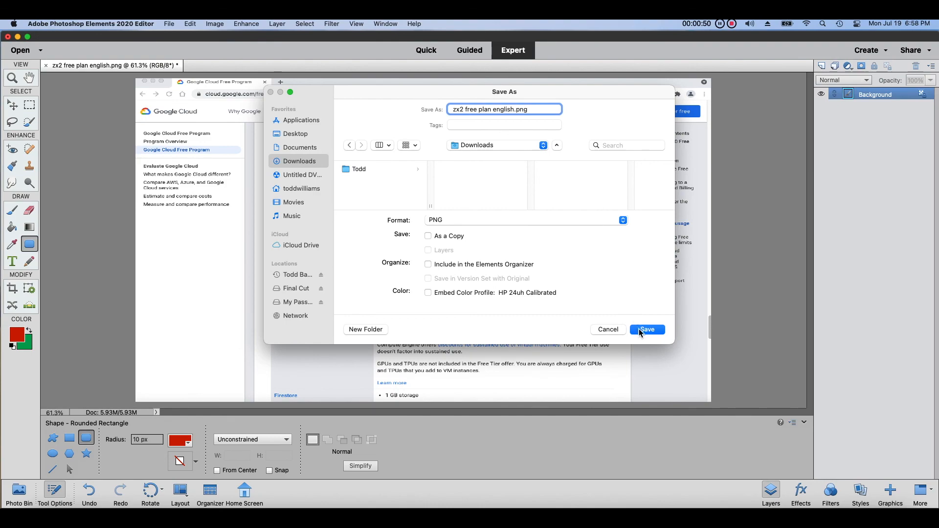
click(639, 330)
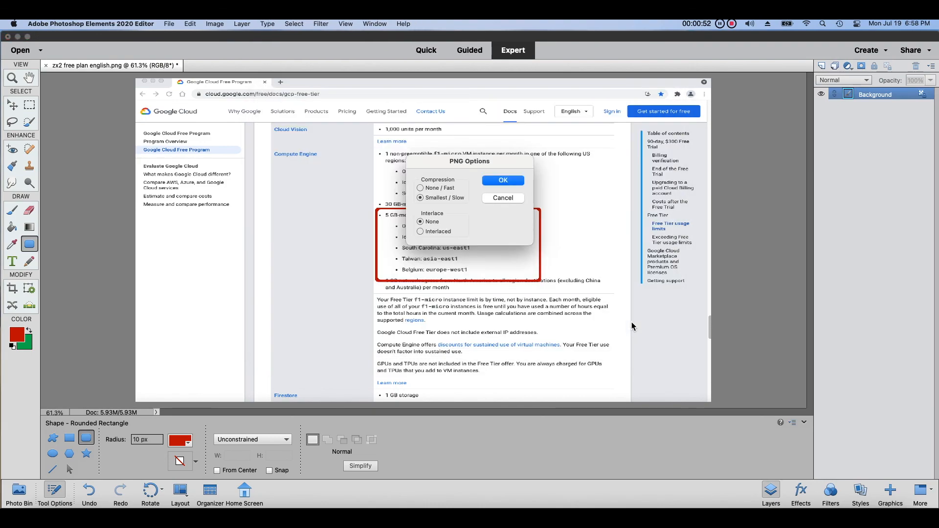